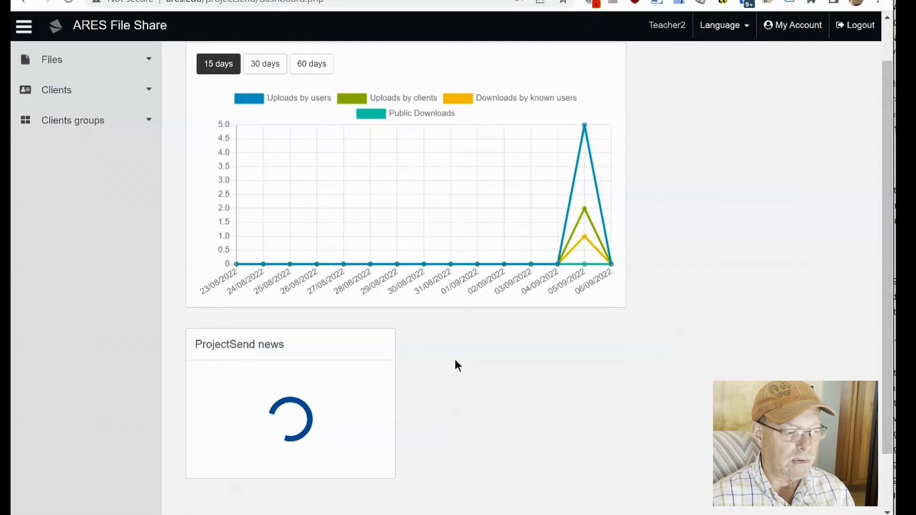
Go to the Files > Upload page.
scroll(454, 366, "up", 1)
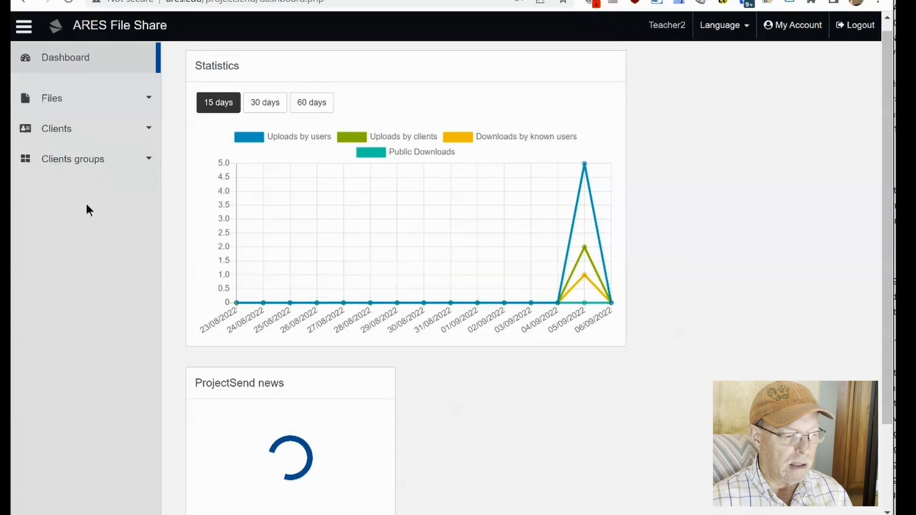
scroll(86, 193, "up", 1)
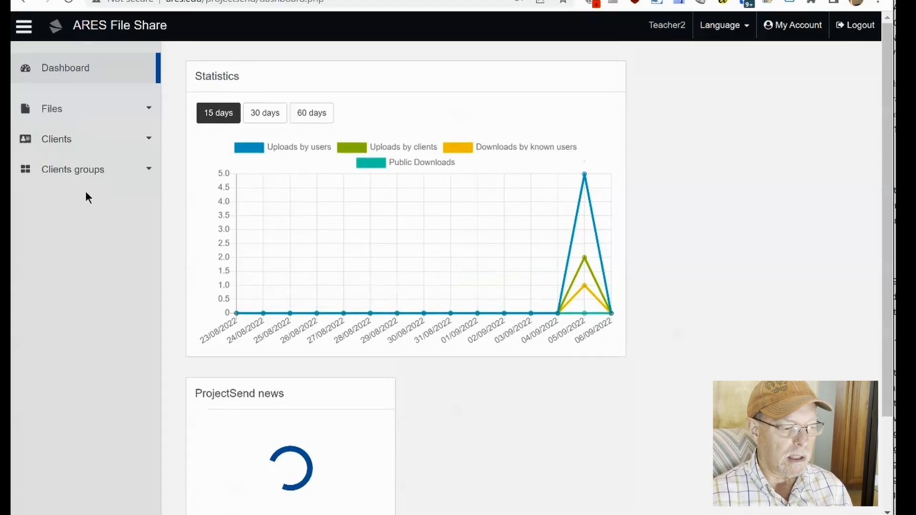
left_click(57, 111)
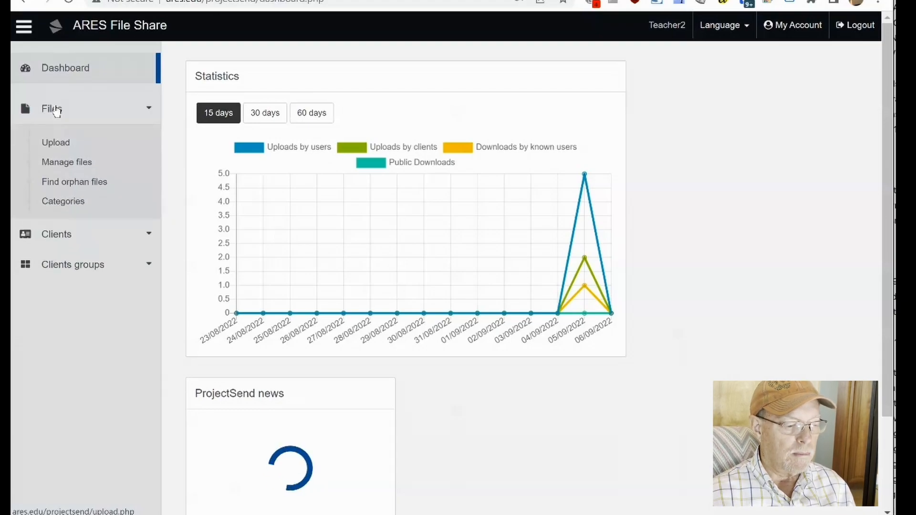
left_click(60, 147)
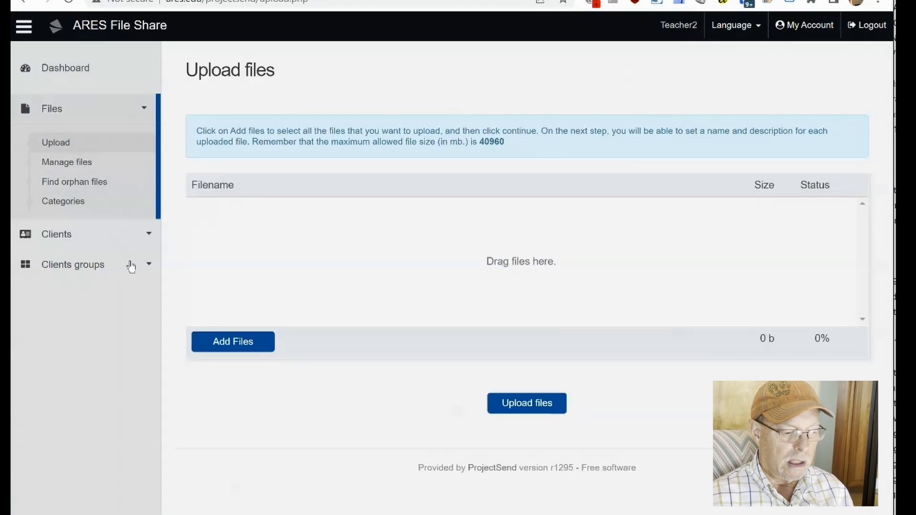
Select the ARES File Share instructions document and ARES Logo.png from the Upload files folder, and upload them.
left_click(228, 344)
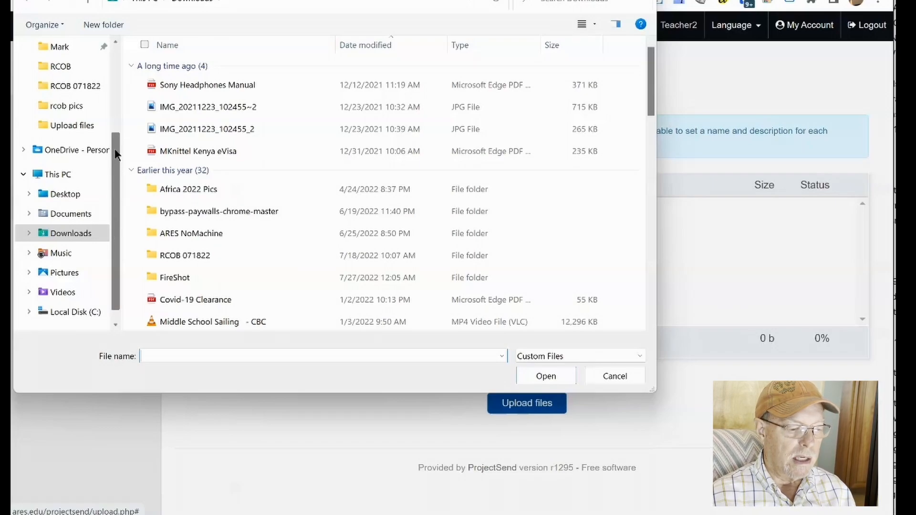
left_click(72, 127)
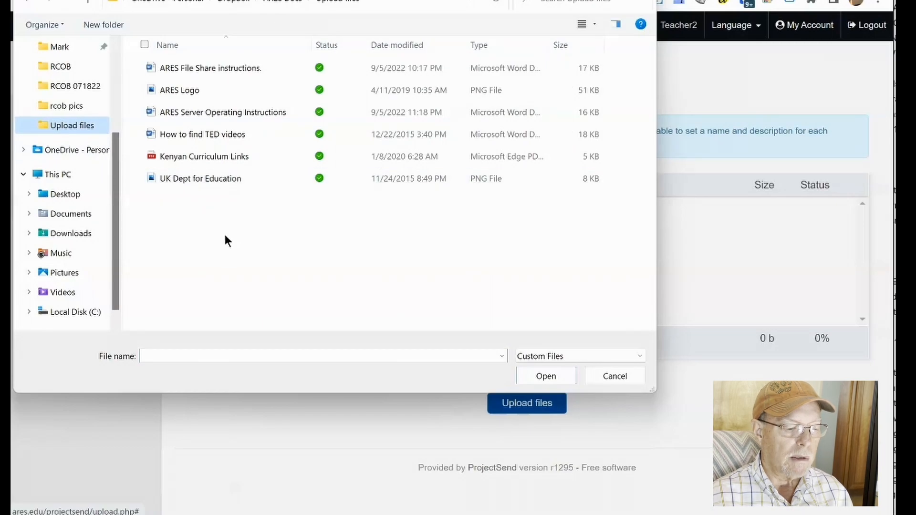
left_click(141, 68)
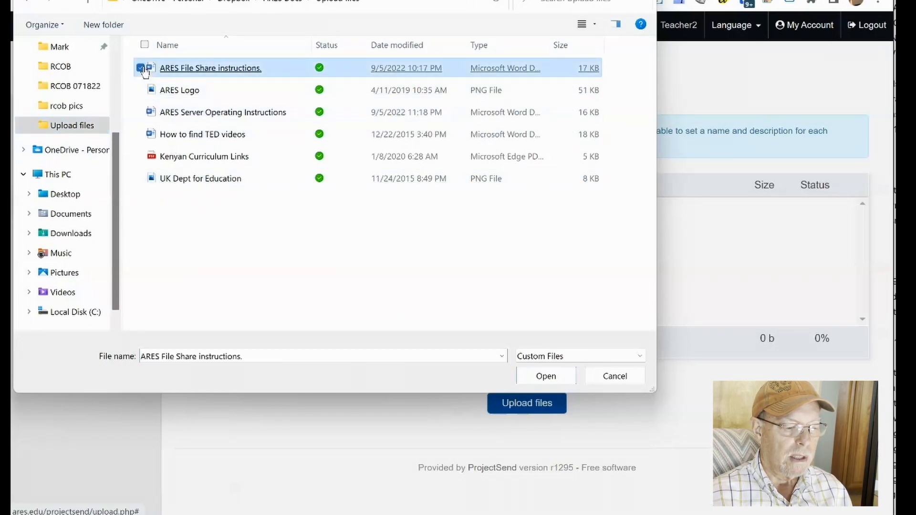
left_click(141, 91)
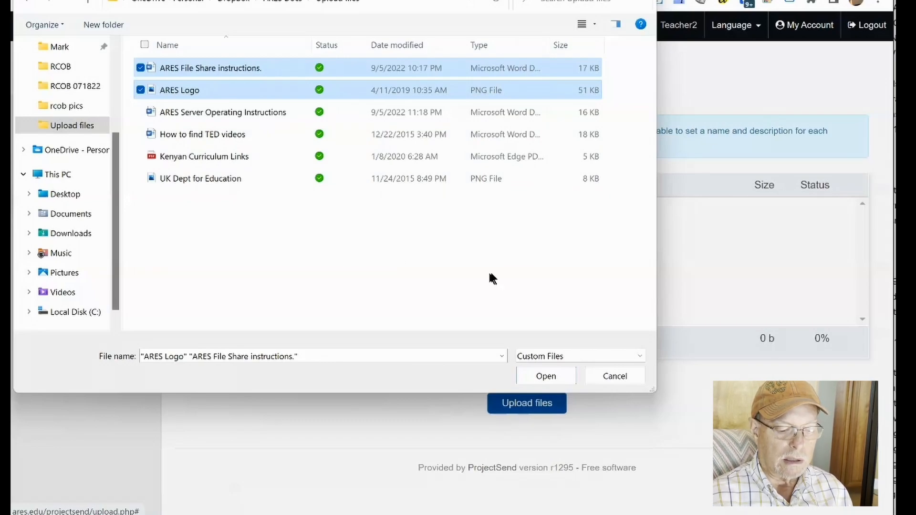
left_click(547, 375)
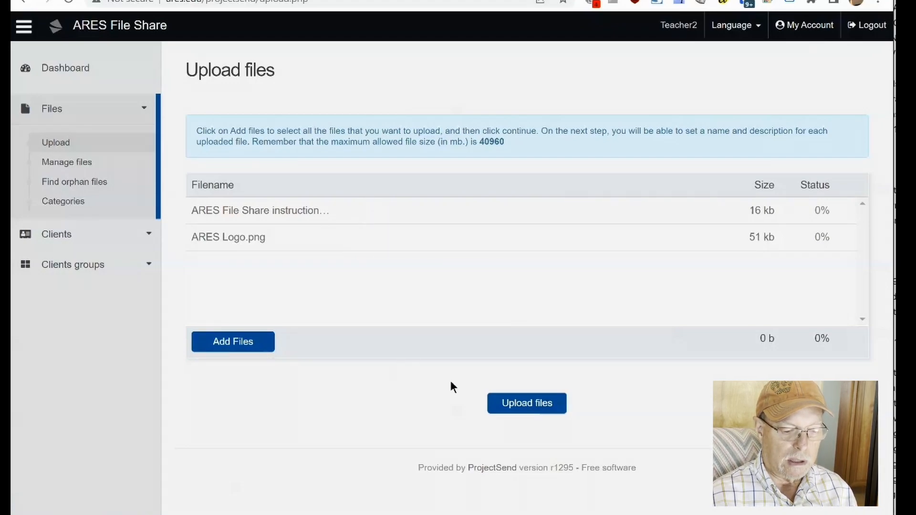
left_click(522, 405)
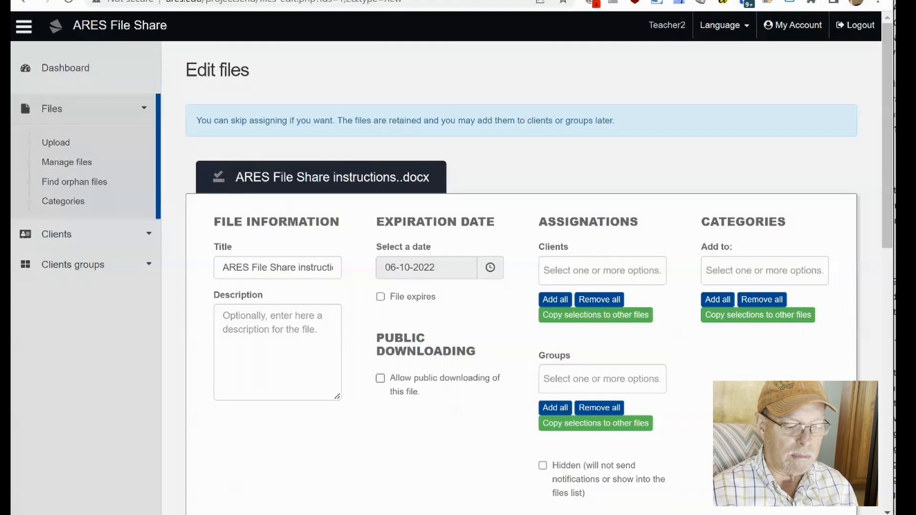
Review both files' Edit files forms, then go to the Manage files list.
scroll(453, 261, "down", 2)
scroll(452, 261, "down", 5)
scroll(452, 261, "up", 5)
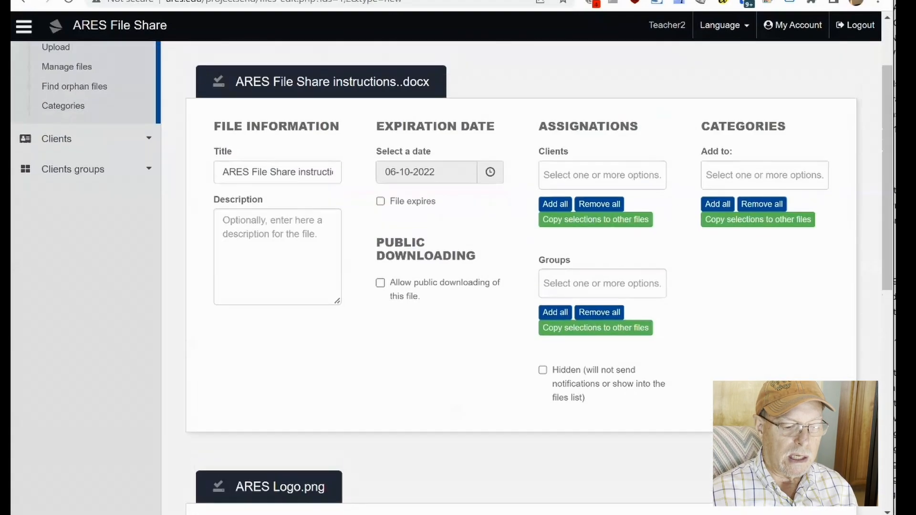
scroll(452, 277, "up", 1)
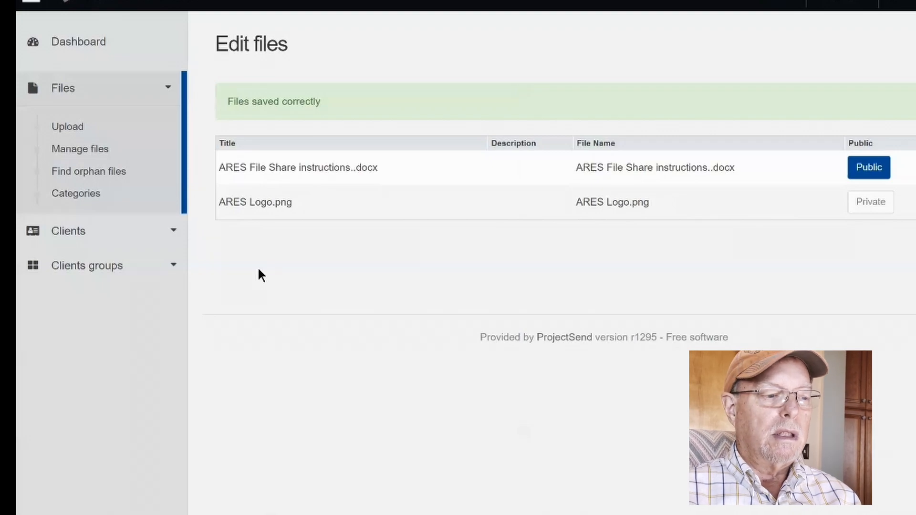
left_click(96, 148)
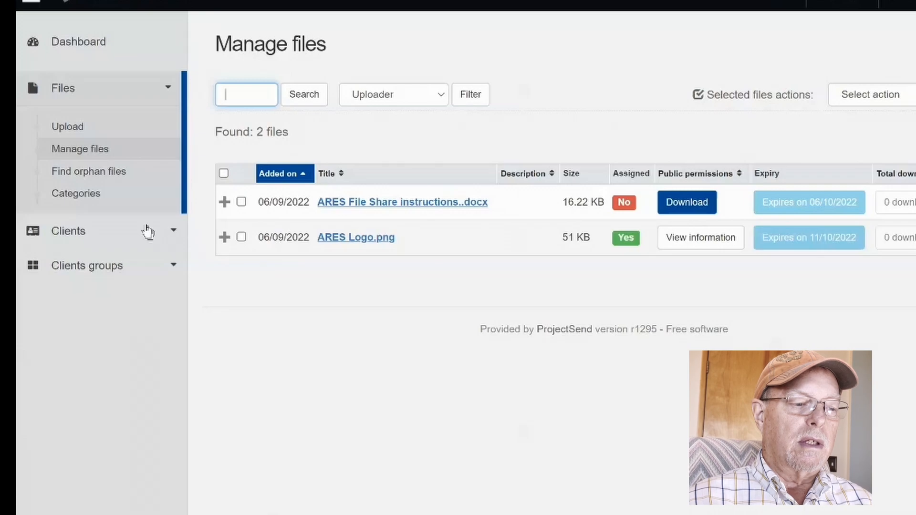
List the existing client groups under Manage groups and start a new group with Add new.
left_click(121, 272)
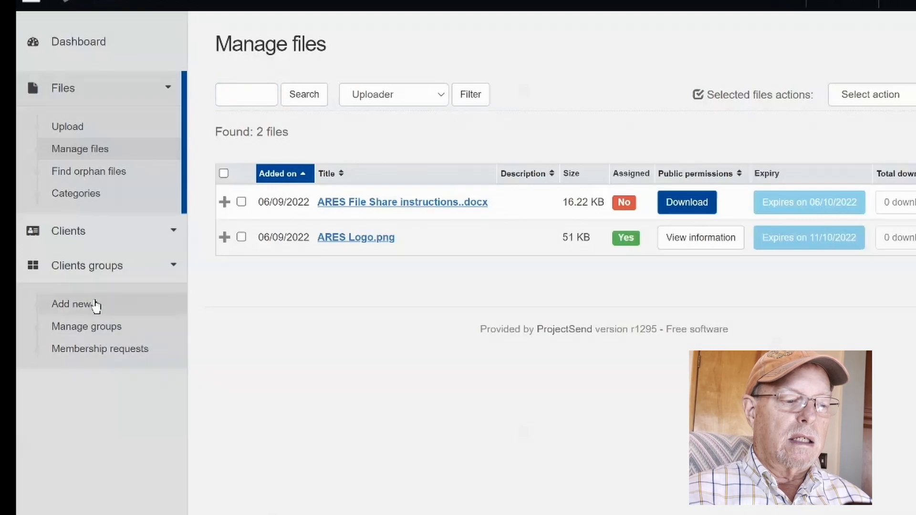
left_click(101, 330)
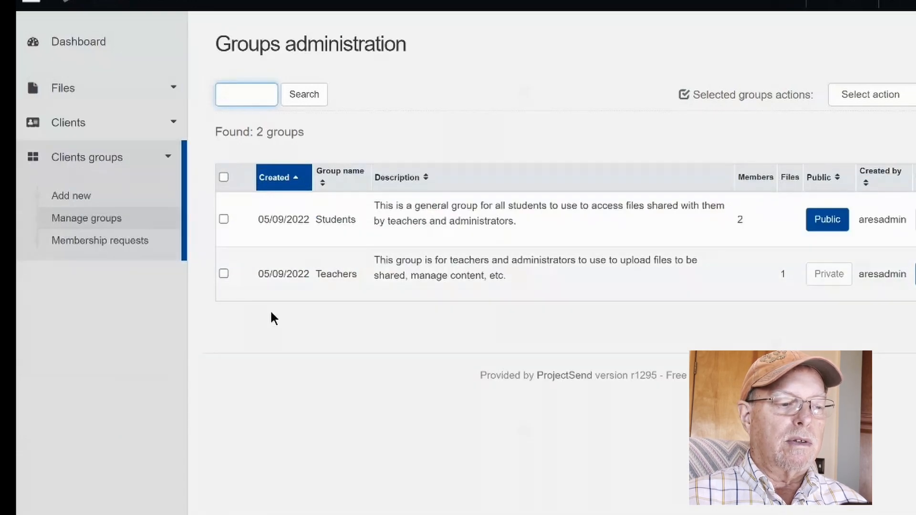
left_click(79, 199)
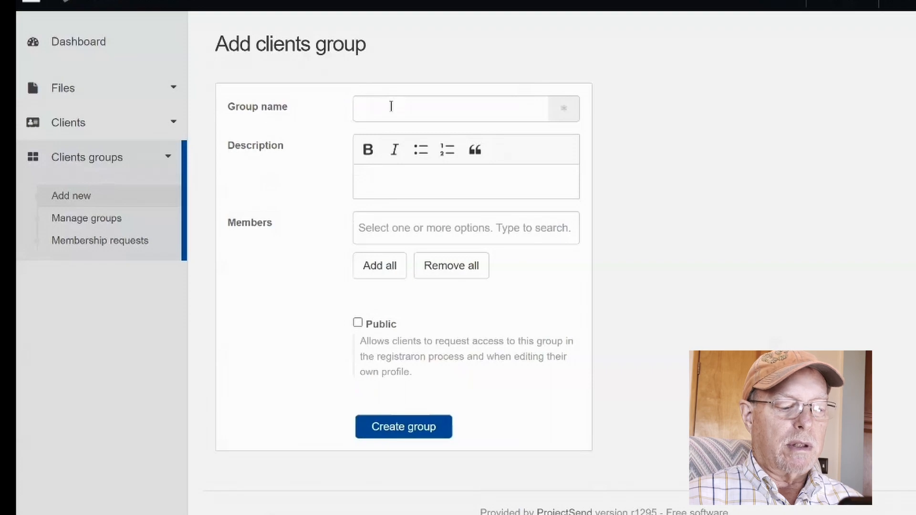
Name the group 'English Class', add Student1 and the other clients, and allow access requests.
left_click(391, 106)
type("English Class")
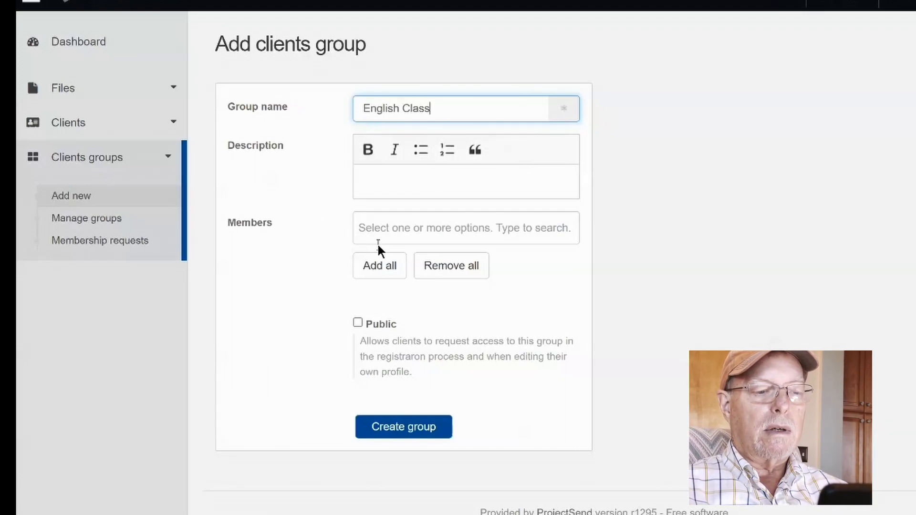
left_click(402, 226)
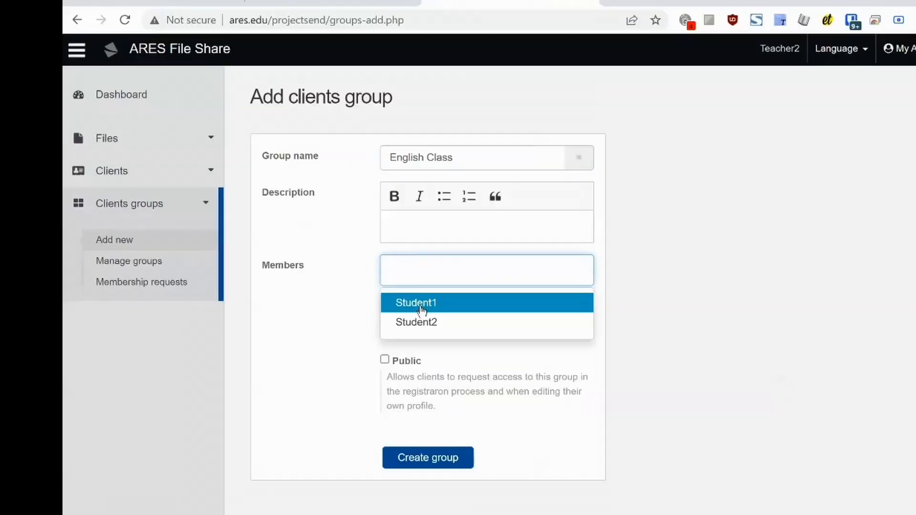
left_click(420, 310)
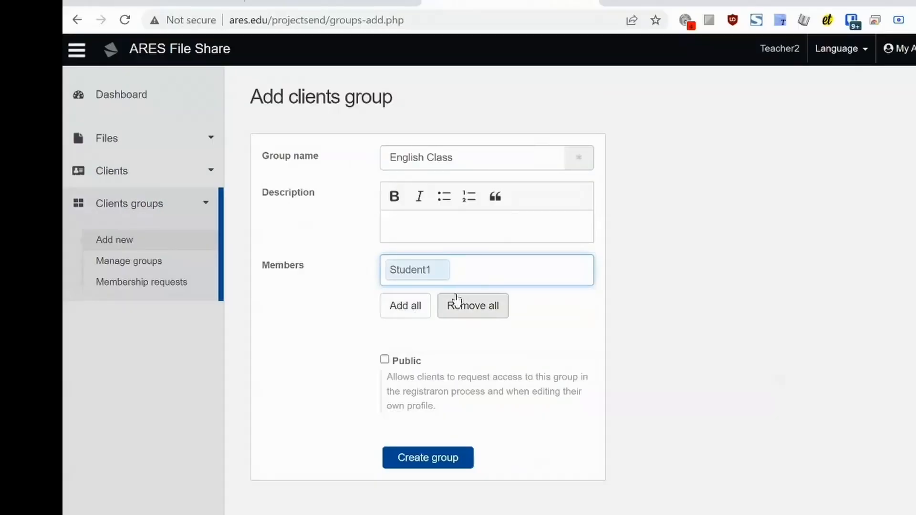
left_click(413, 309)
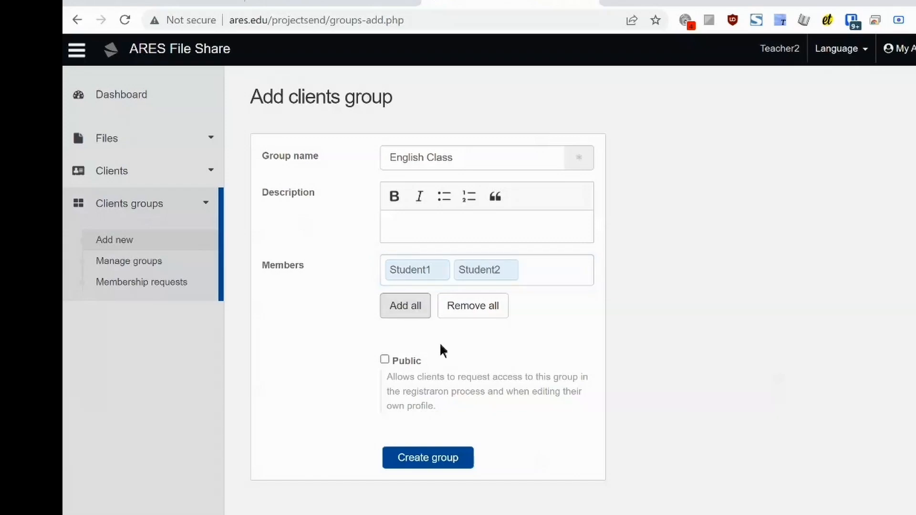
left_click(385, 359)
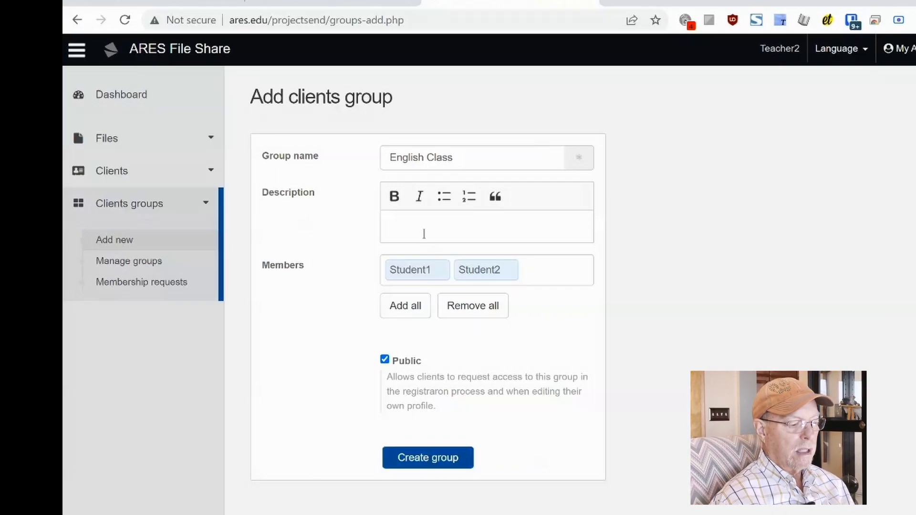
Describe the group as the teacher's English class at 4pm daily, and create it.
left_click(422, 220)
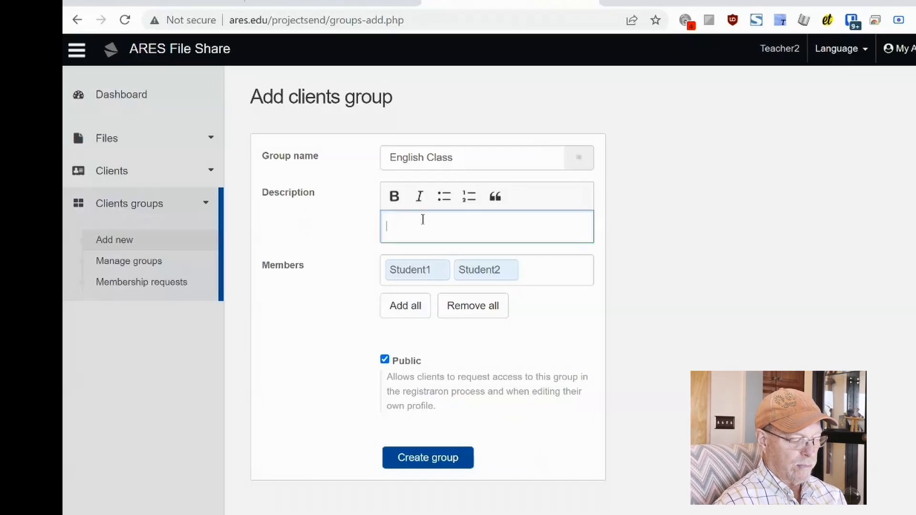
type("Ms. Kias ")
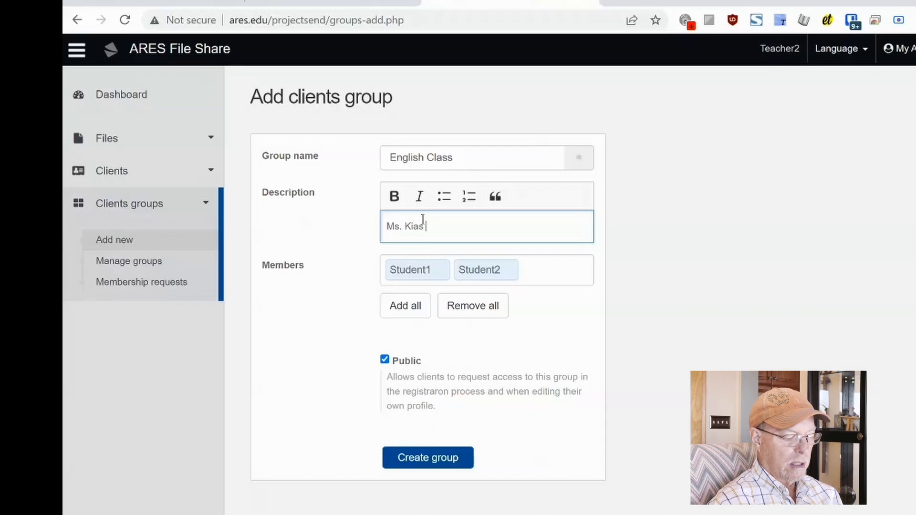
type("Engli")
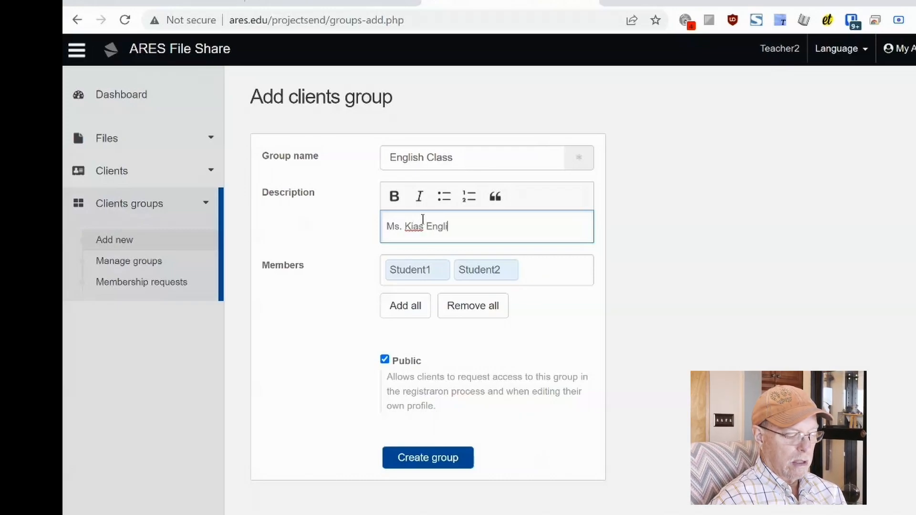
type("sh Class a")
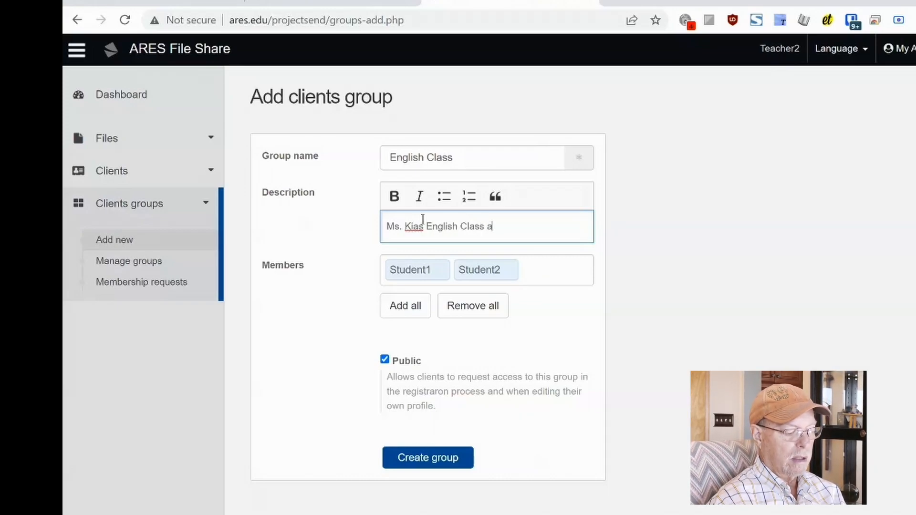
type("t 4p")
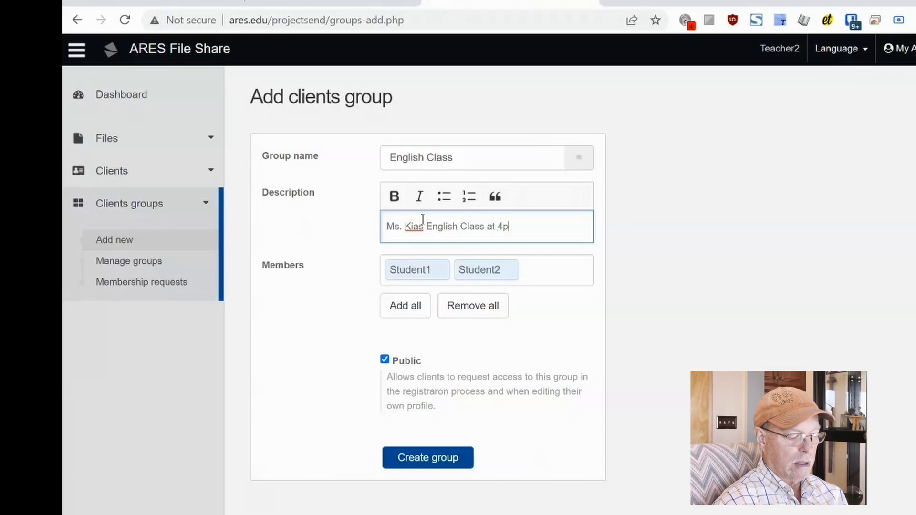
type("m Daily")
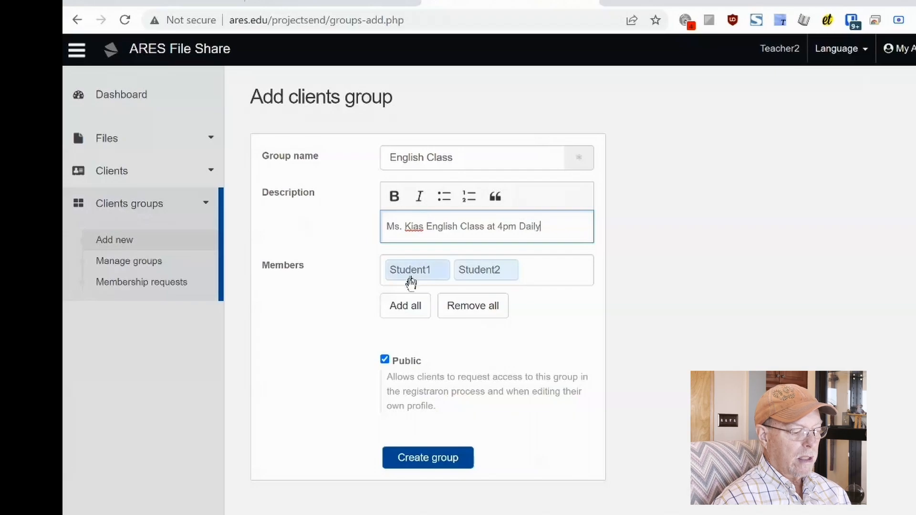
left_click(428, 462)
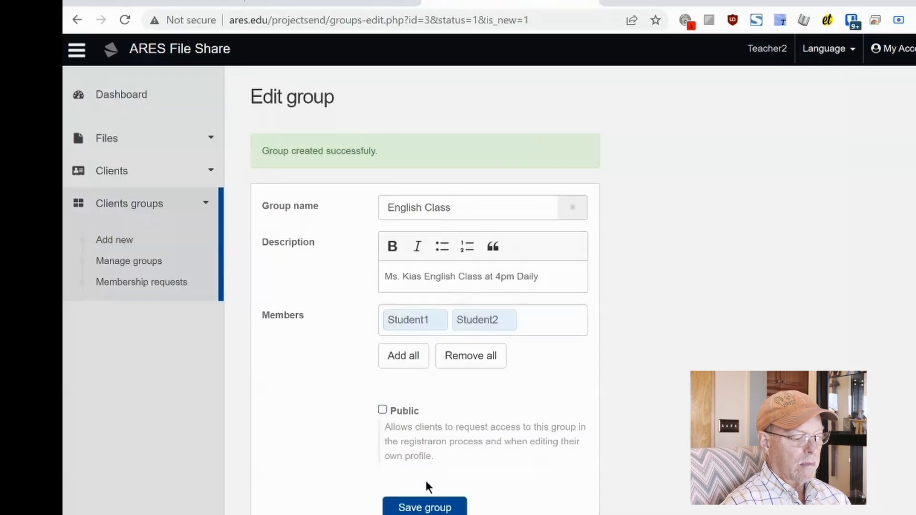
Save the English Class group, view all client groups, and expand the Files menu.
left_click(427, 509)
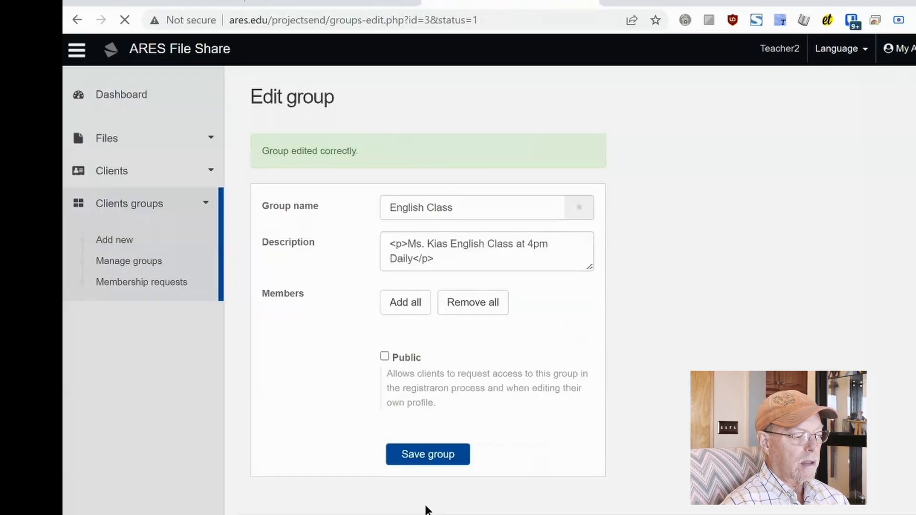
left_click(143, 263)
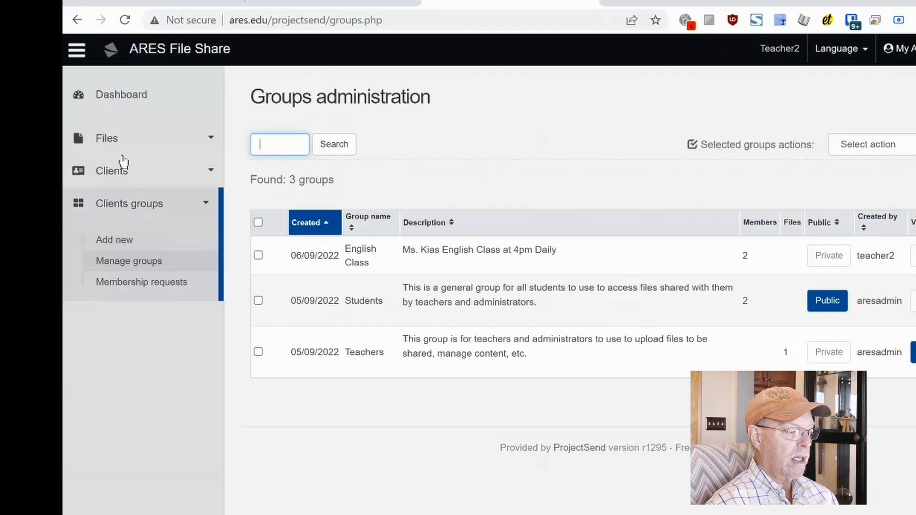
left_click(114, 138)
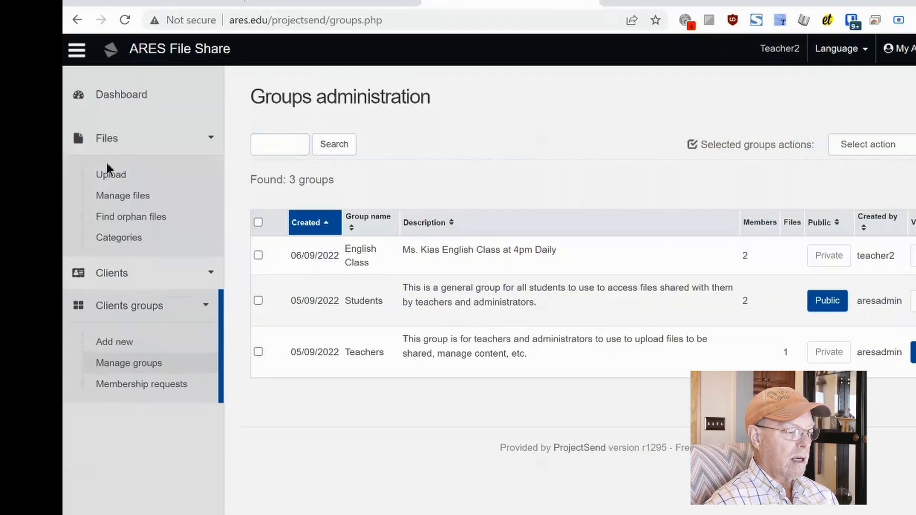
Upload ARES Server Operating Instructions.docx through Files > Upload.
left_click(108, 176)
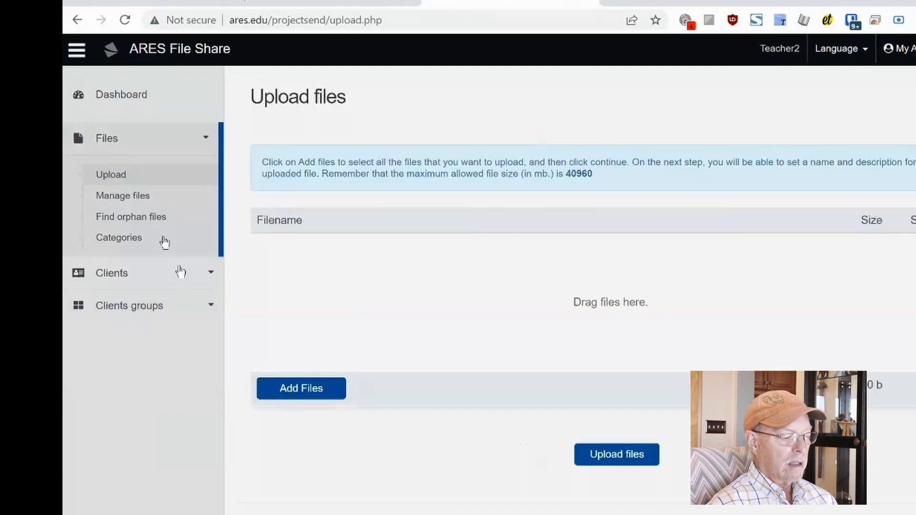
left_click(296, 390)
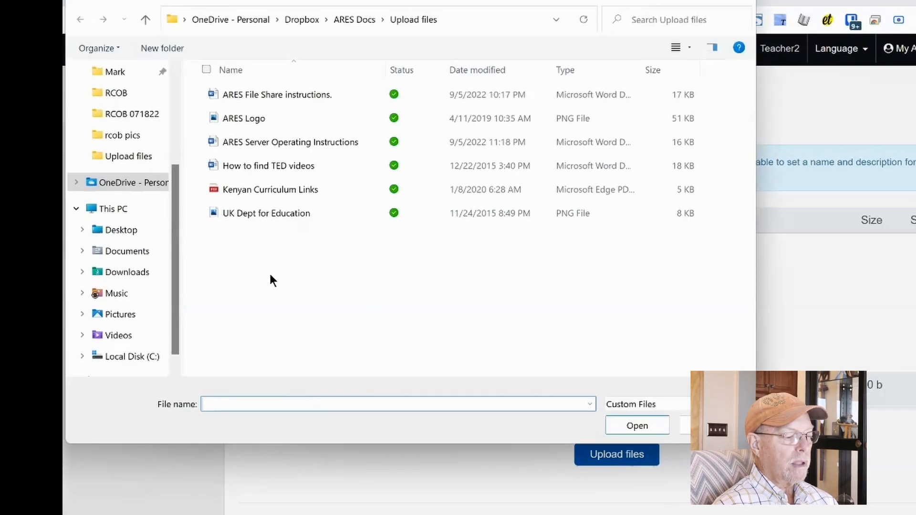
double_click(268, 142)
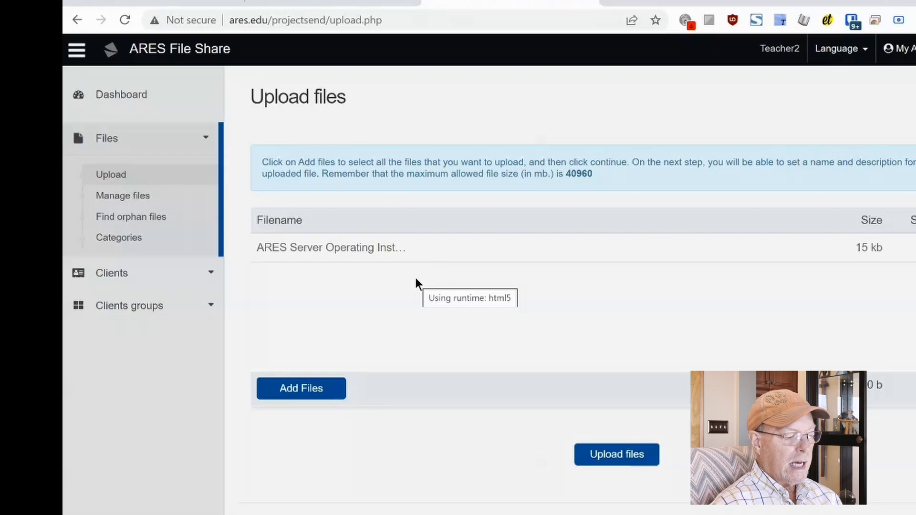
left_click(620, 455)
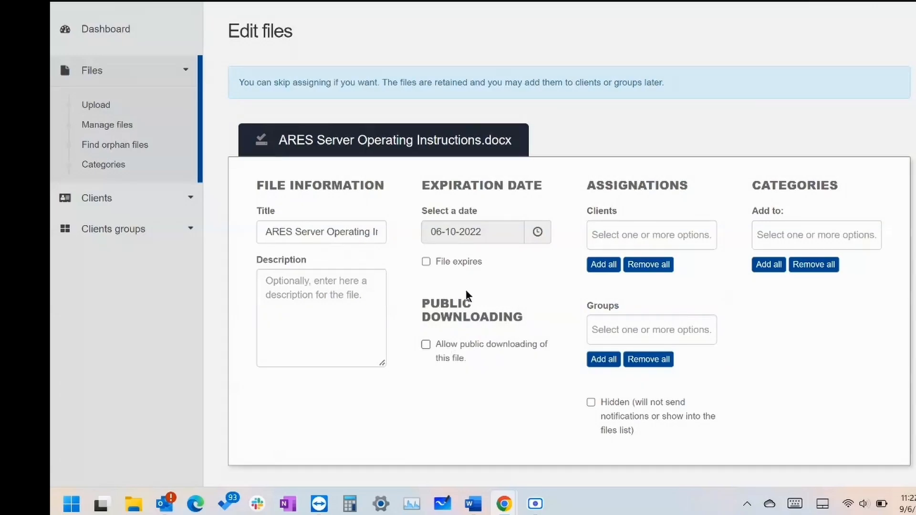
Make the file expire on 18-10-2022 and assign it to the English Class group.
left_click(454, 234)
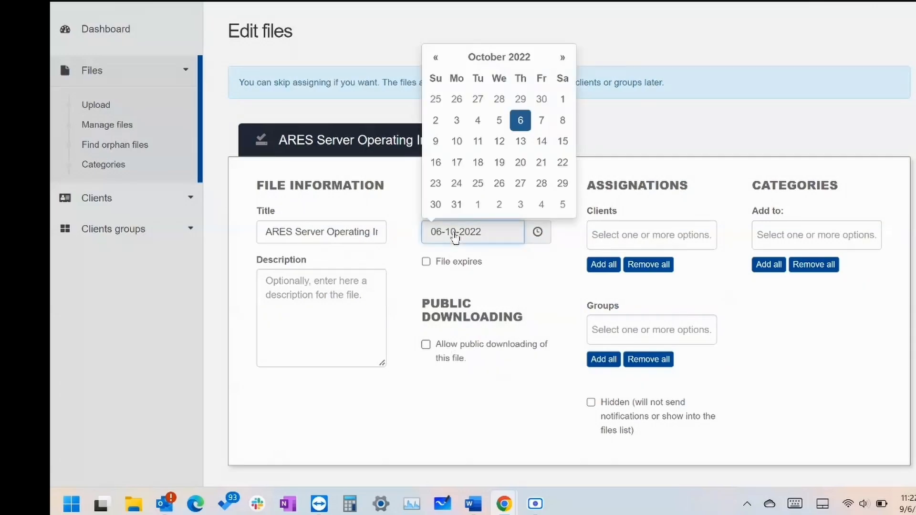
left_click(477, 162)
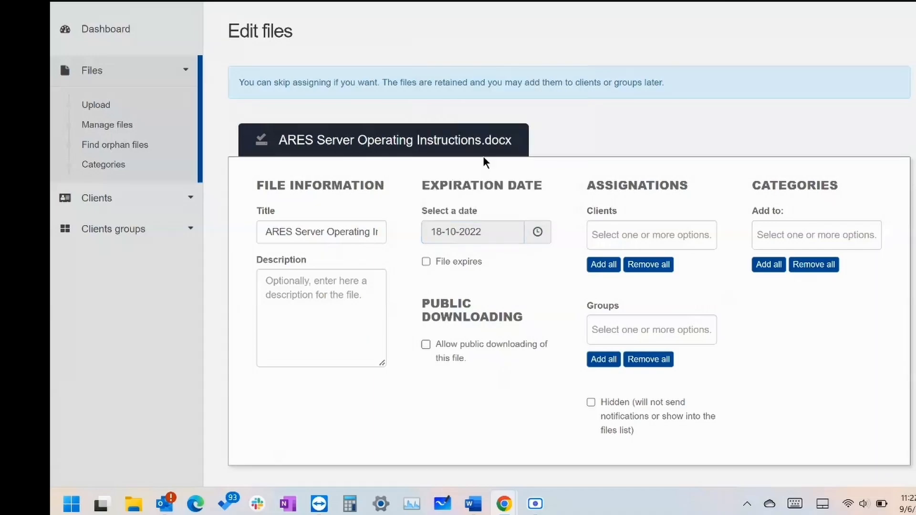
left_click(426, 262)
left_click(621, 328)
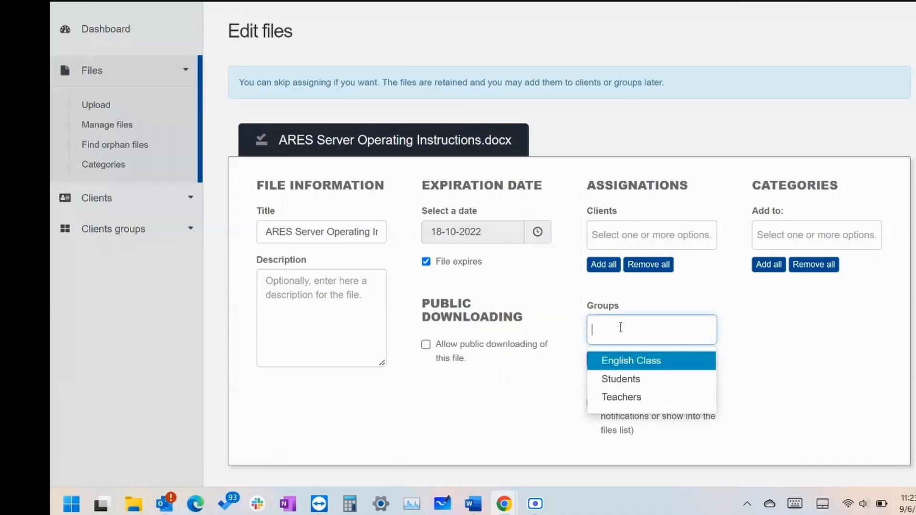
left_click(619, 365)
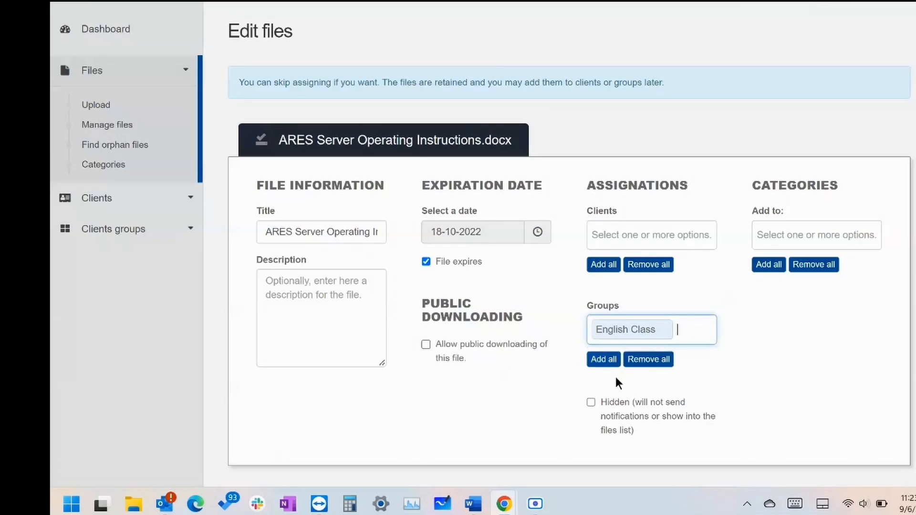
scroll(779, 331, "down", 2)
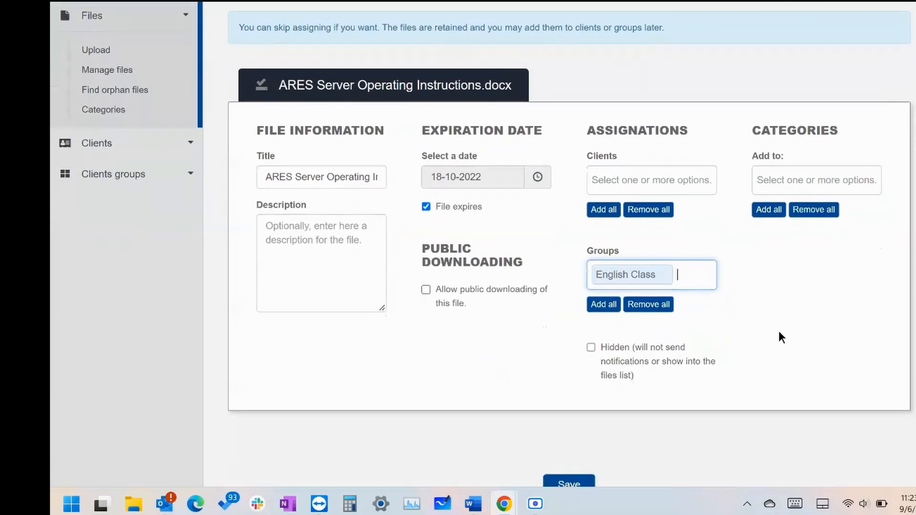
scroll(779, 335, "down", 1)
Try an 'Instructions' category, abandon it, and save the file's settings.
scroll(779, 334, "up", 1)
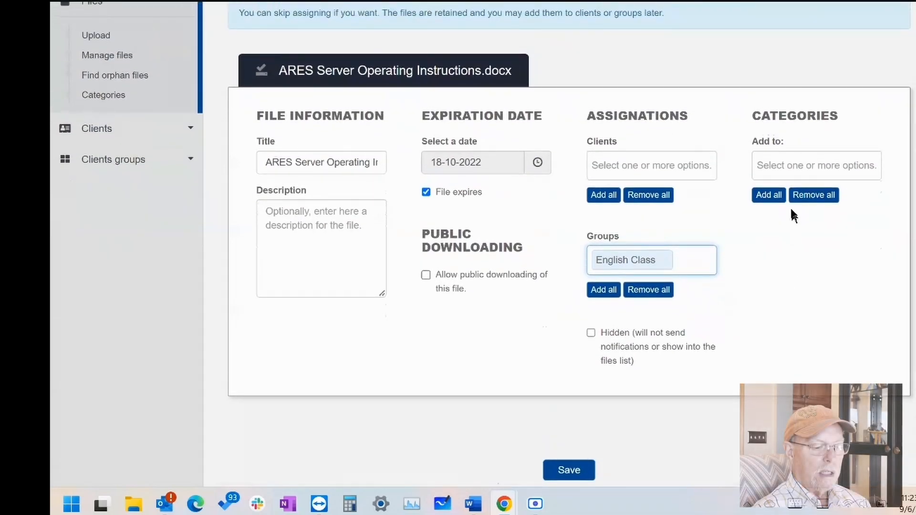
left_click(790, 162)
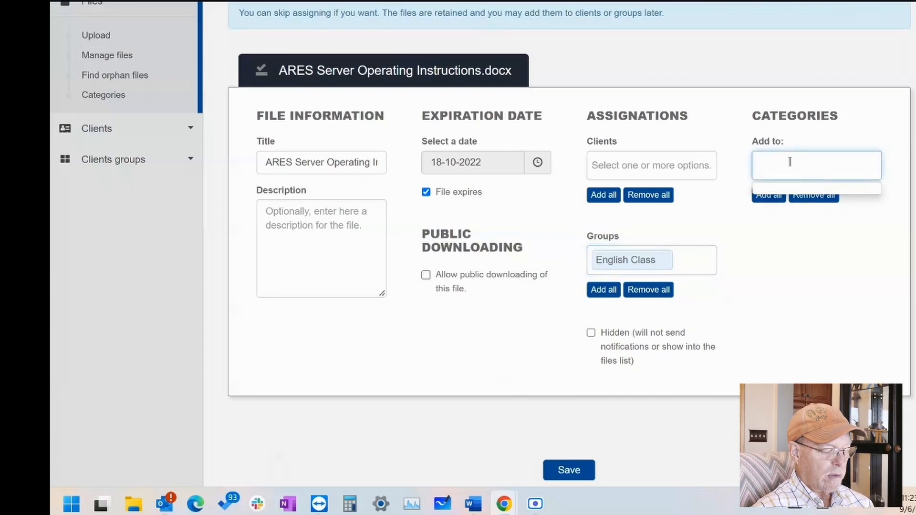
type("Insturctions")
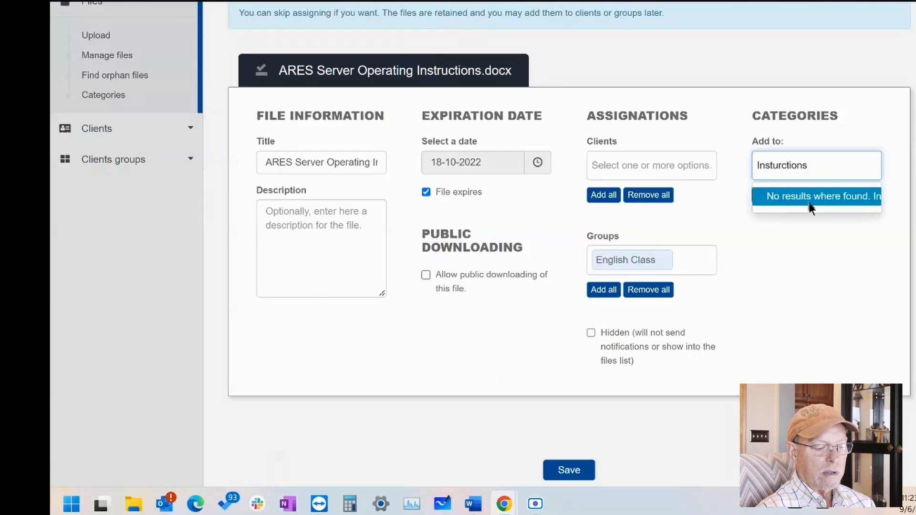
key("BackSpace")
key("BackSpace")
key("BackSpace")
key("BackSpace")
key("BackSpace")
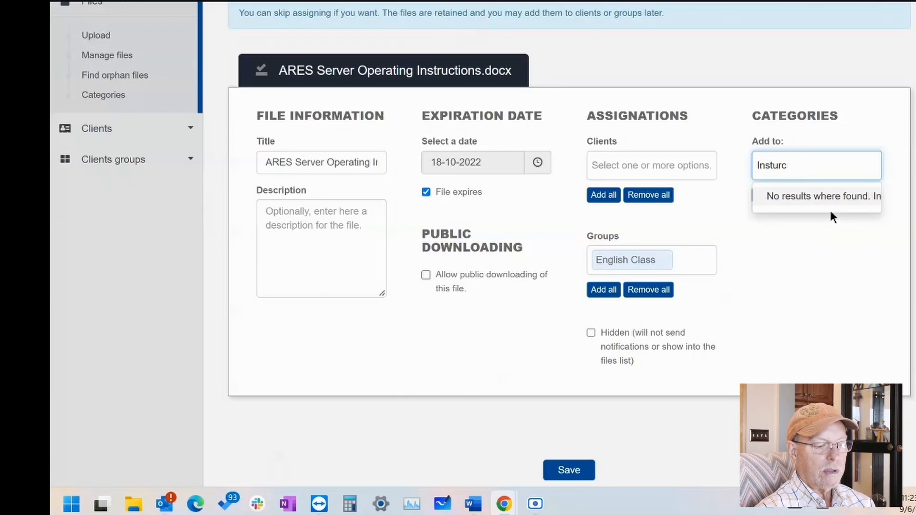
key("BackSpace")
key("BackSpace")
key("BackSpace")
type("ructions")
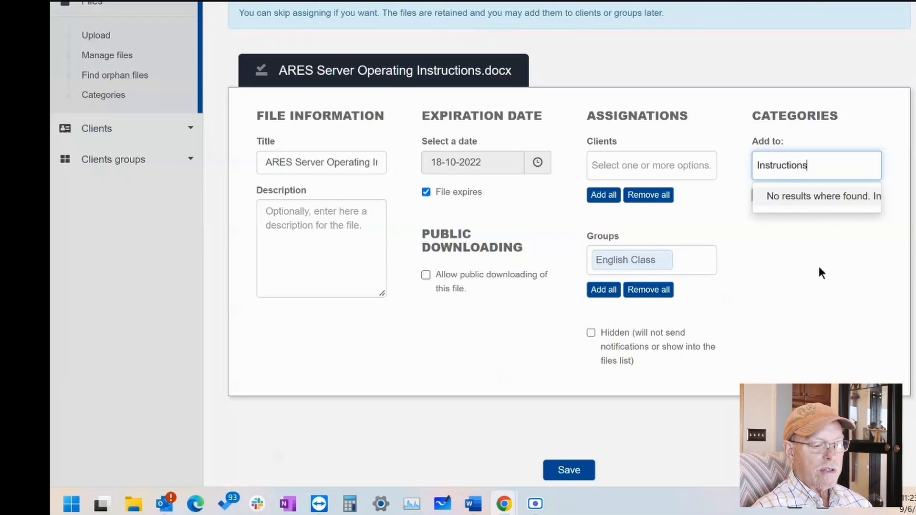
left_click(819, 266)
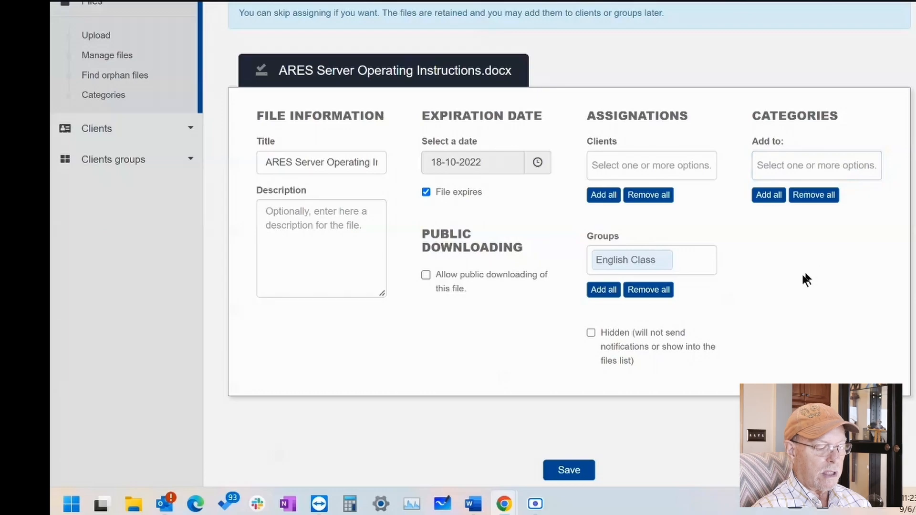
left_click(569, 470)
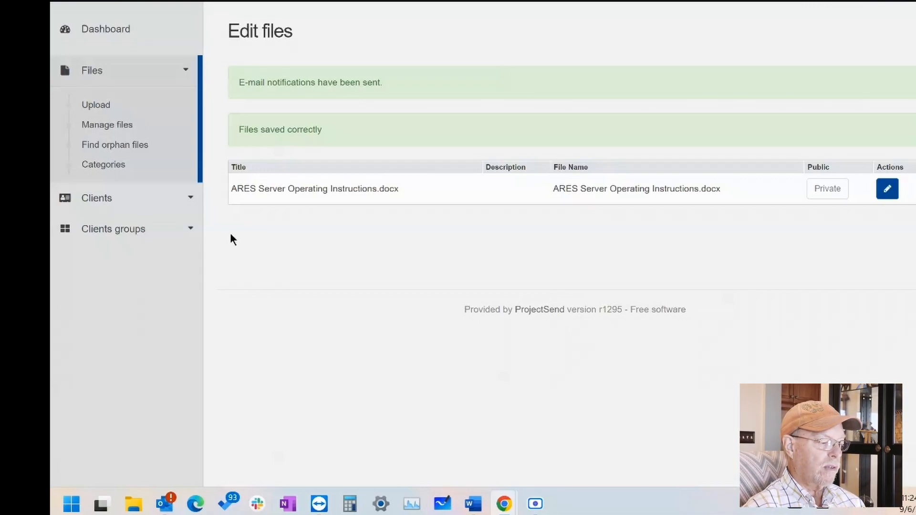
Open Add client and enter name Student3, username student3, and the account password.
left_click(104, 203)
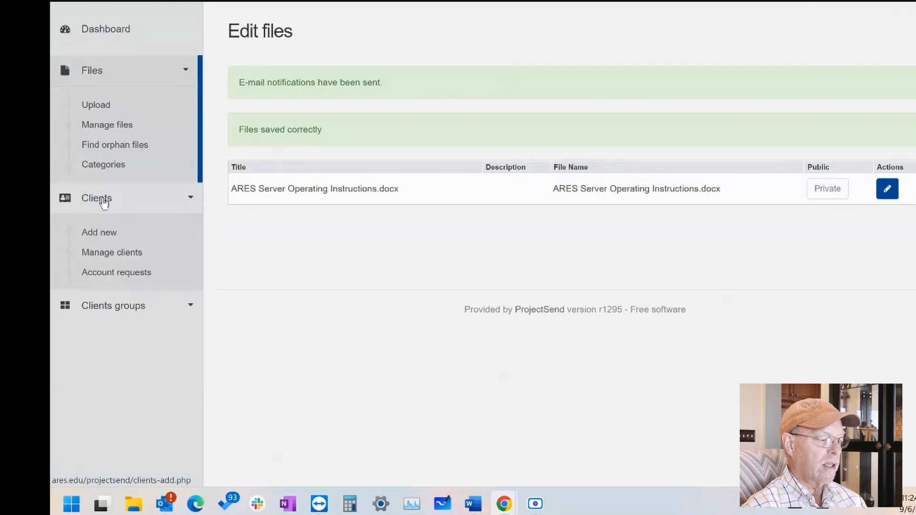
left_click(104, 237)
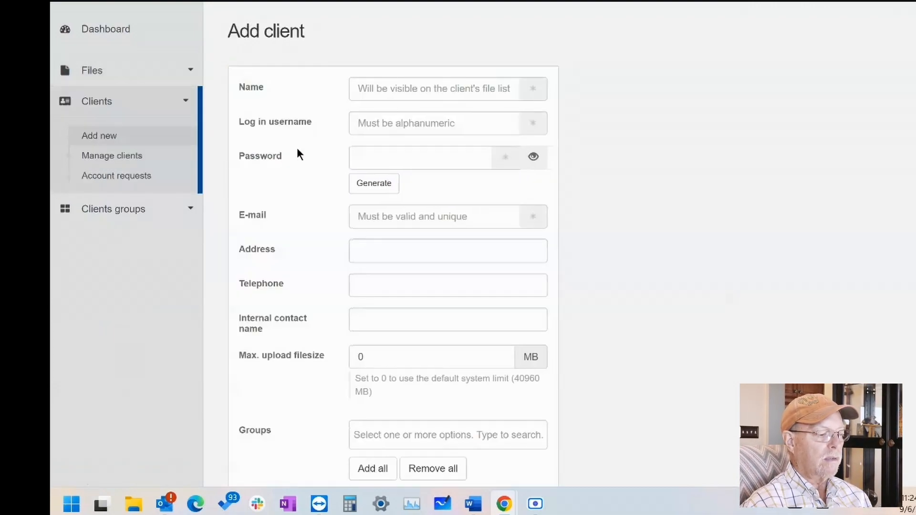
left_click(407, 86)
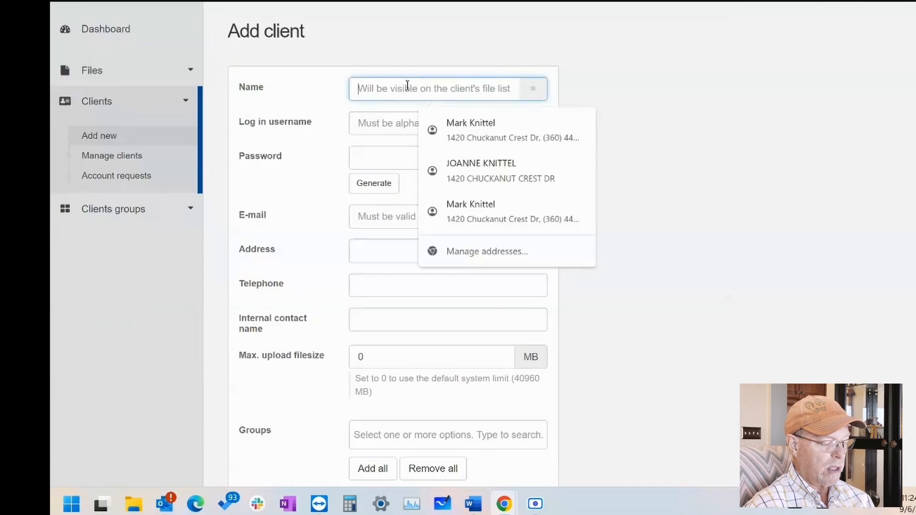
type("Stu")
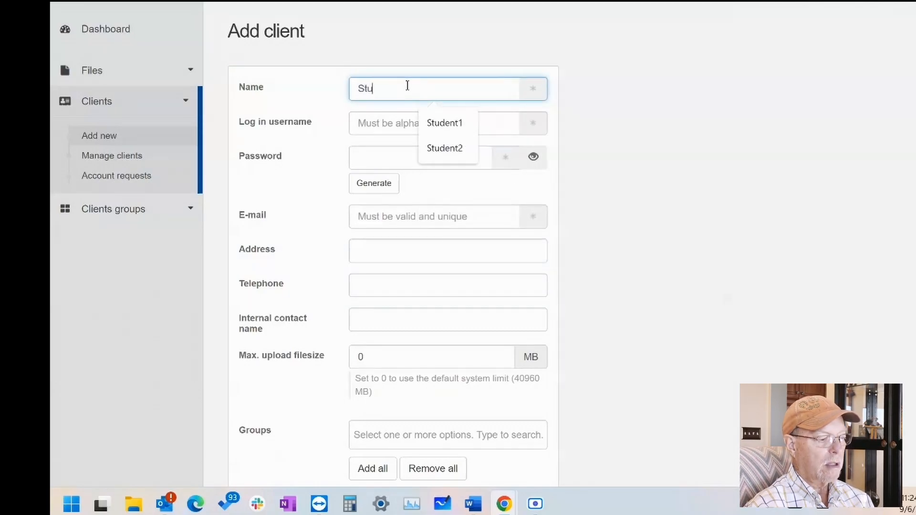
type("dent3")
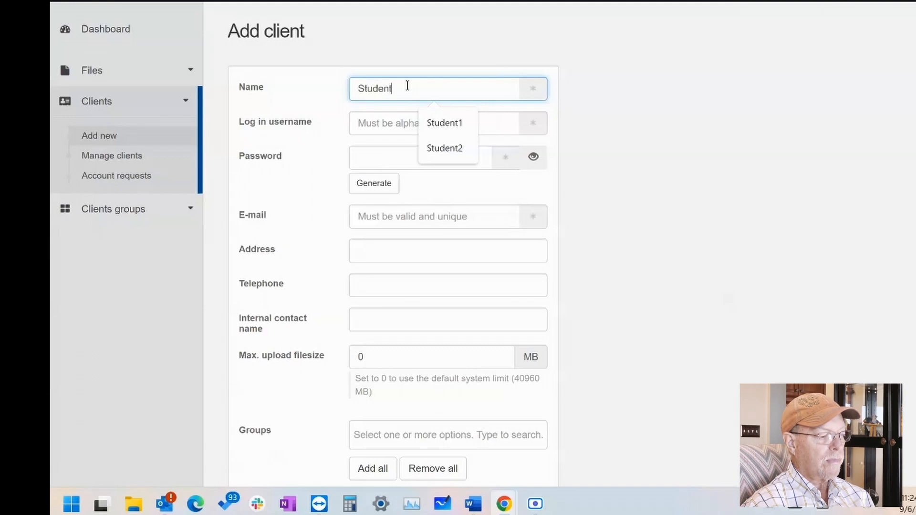
left_click(405, 122)
type("stu")
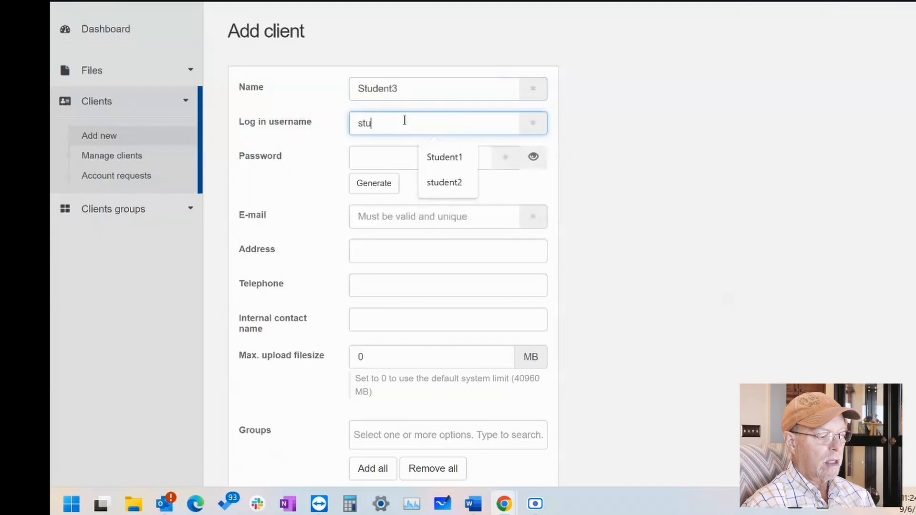
type("dent3")
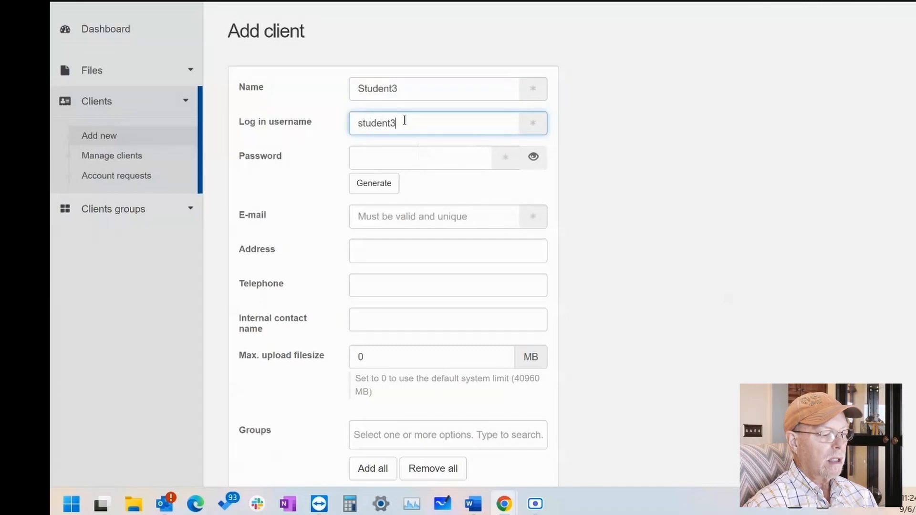
left_click(400, 159)
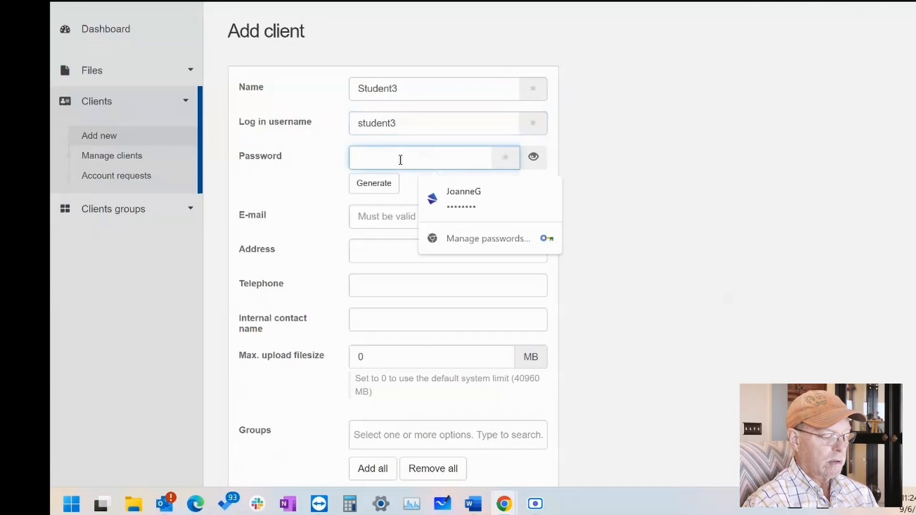
type("s")
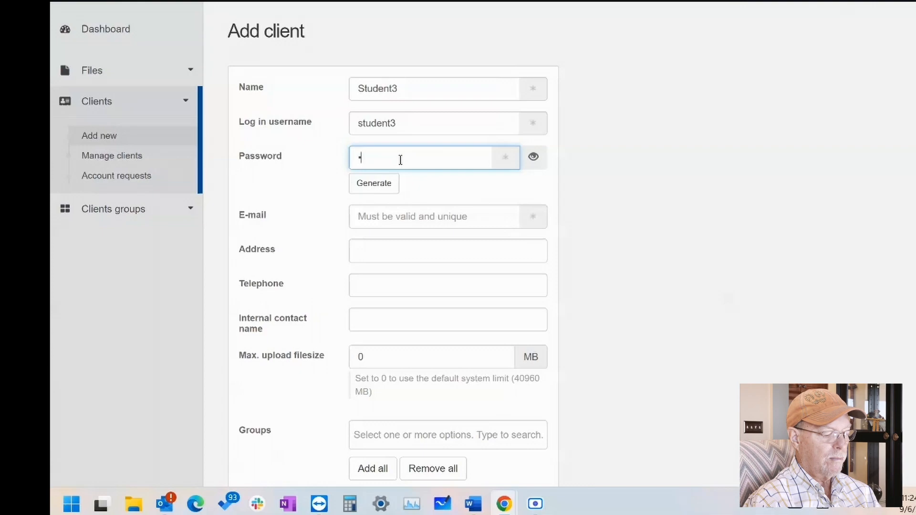
type("tudent")
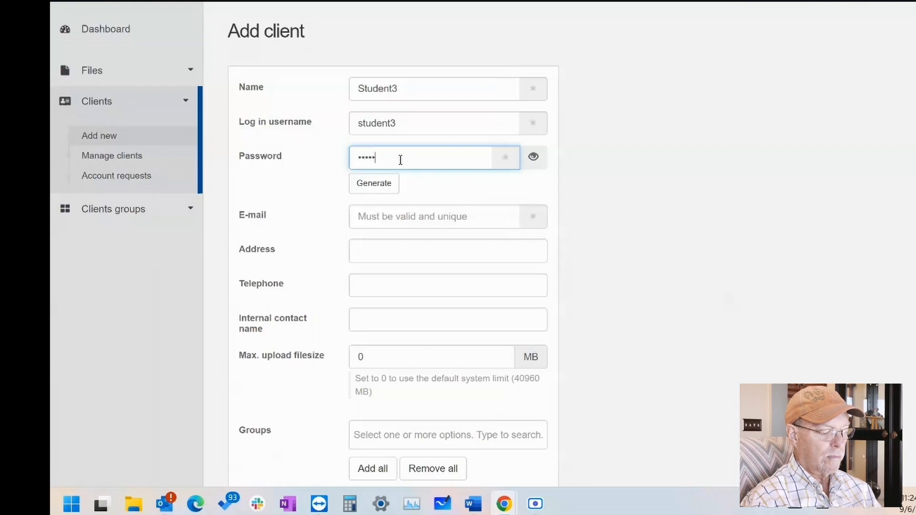
type("3")
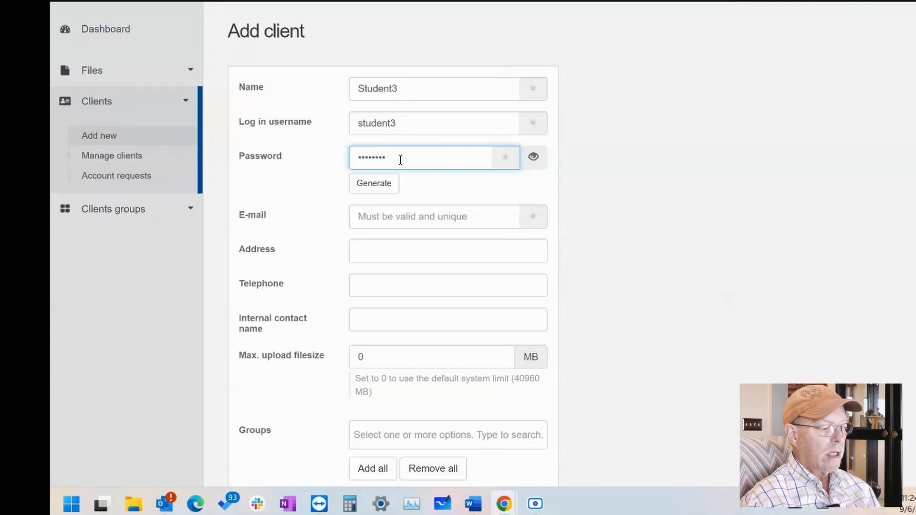
Enter the client's e-mail address and correct its typos.
left_click(405, 217)
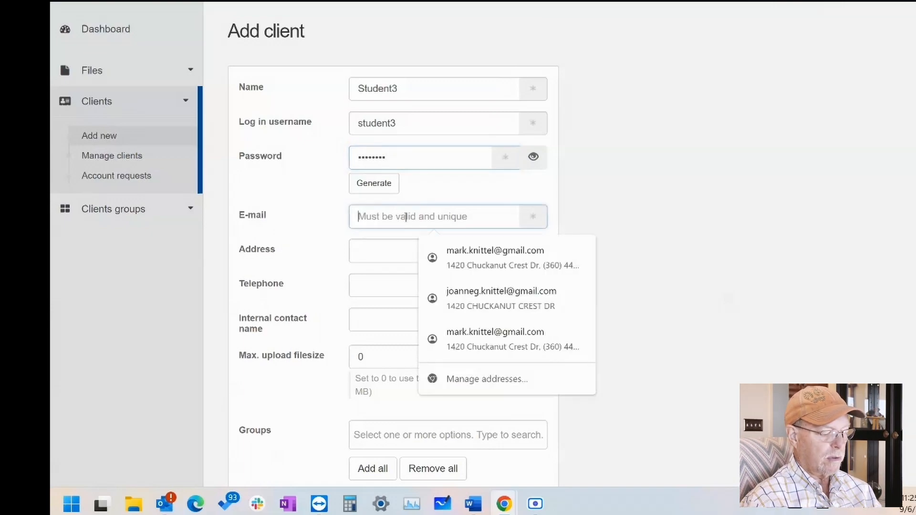
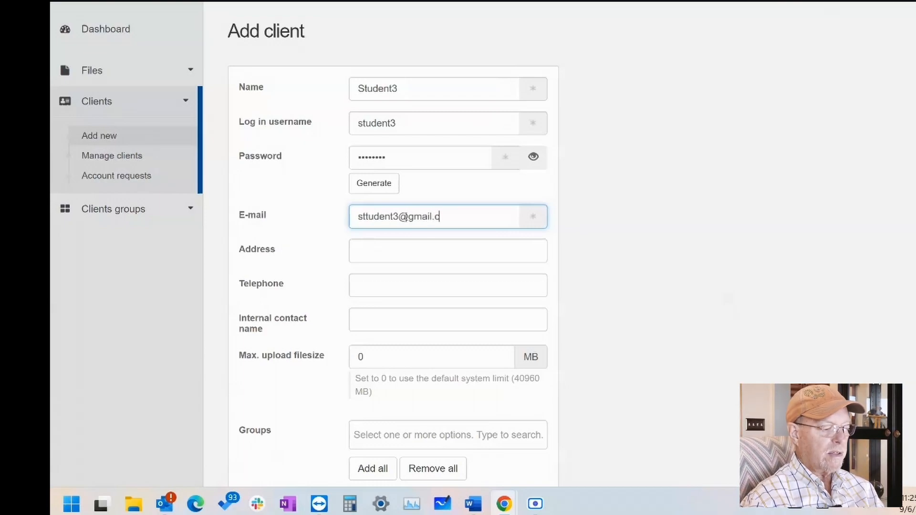
left_click(367, 217)
key("BackSpace")
key("BackSpace")
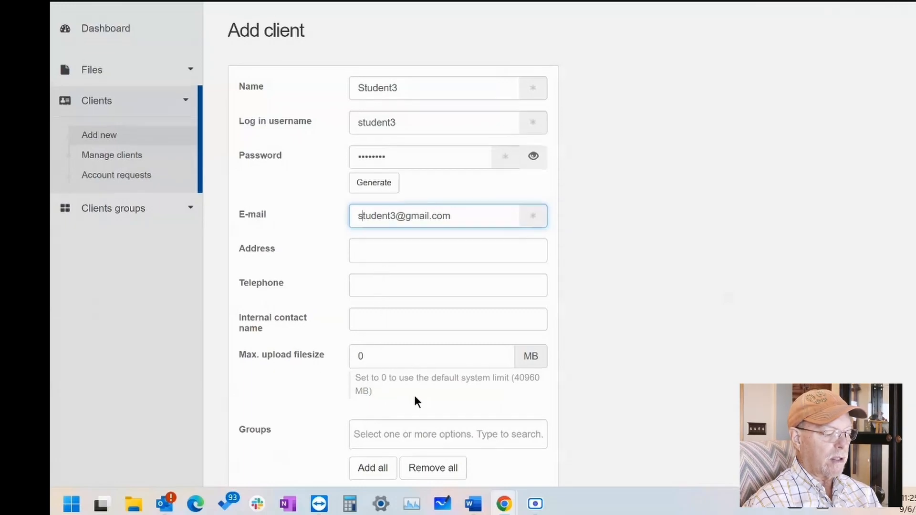
Put Student3 in English Class, turn off the forced first-login password change, and create the client.
scroll(415, 399, "down", 1)
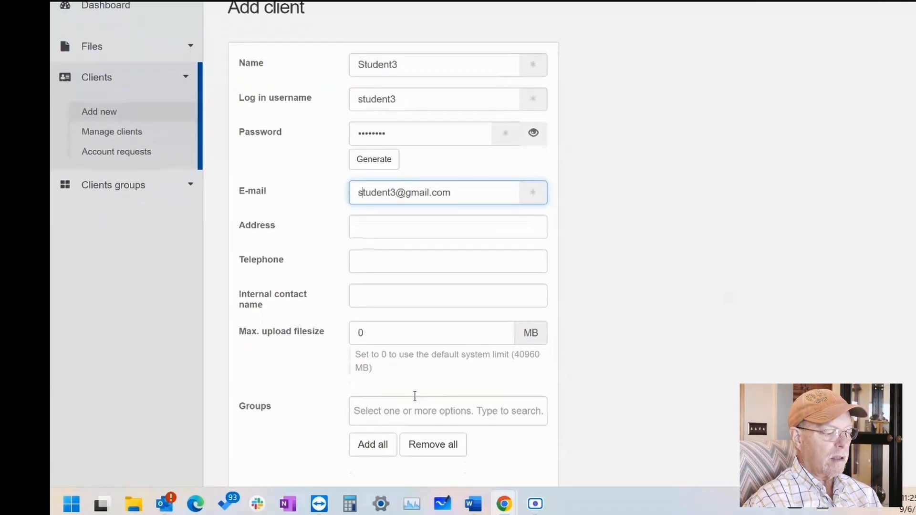
scroll(415, 396, "down", 1)
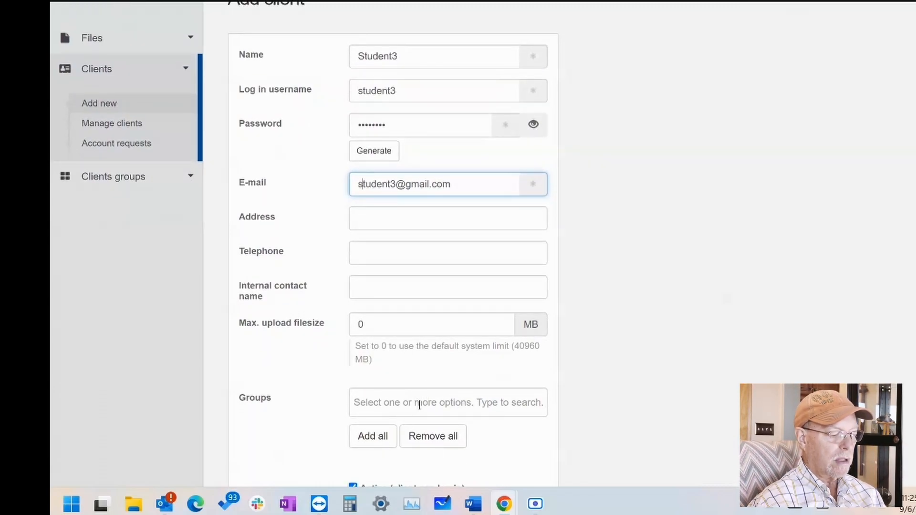
left_click(419, 406)
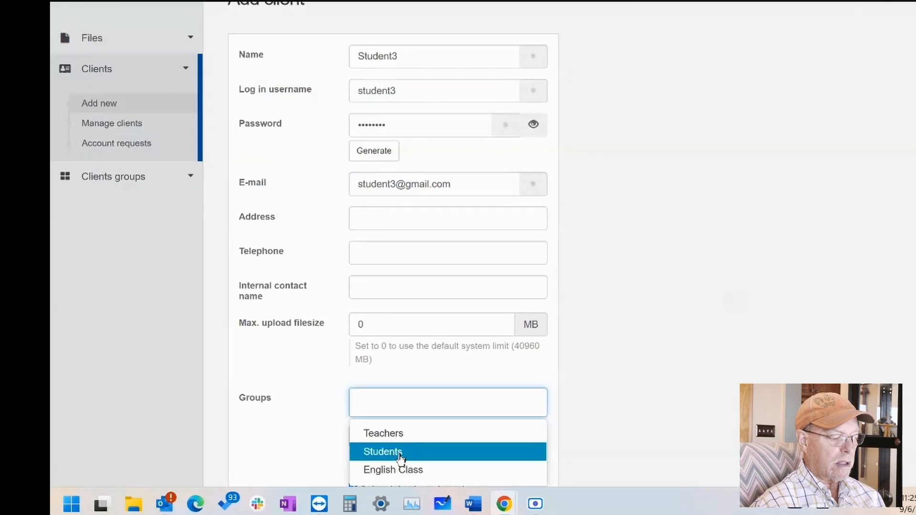
left_click(390, 471)
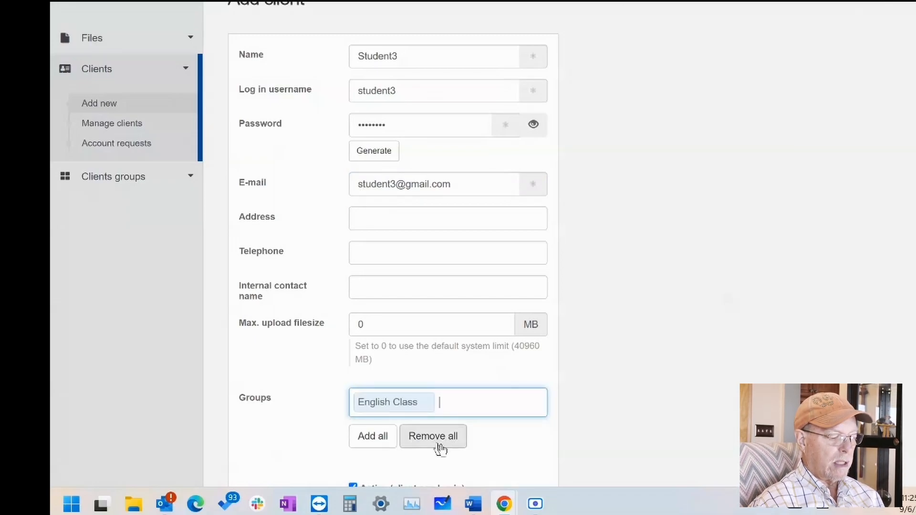
scroll(496, 439, "down", 3)
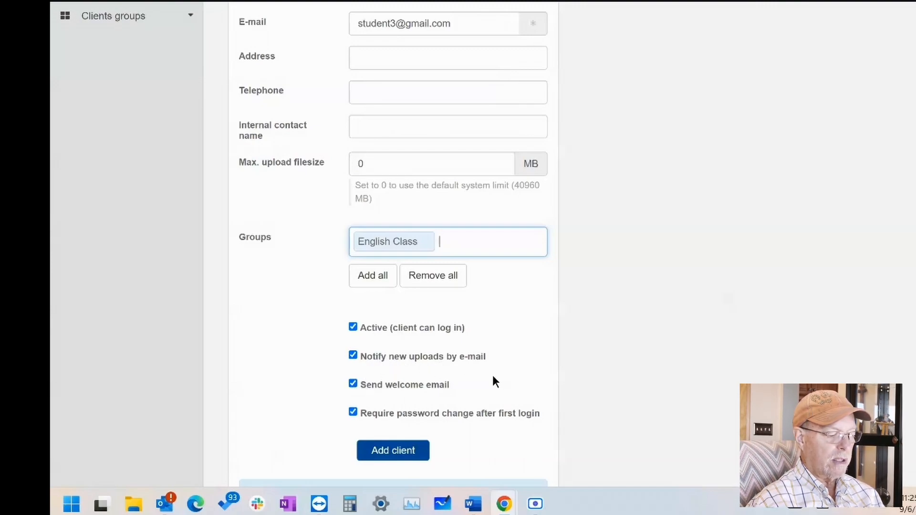
scroll(493, 376, "down", 1)
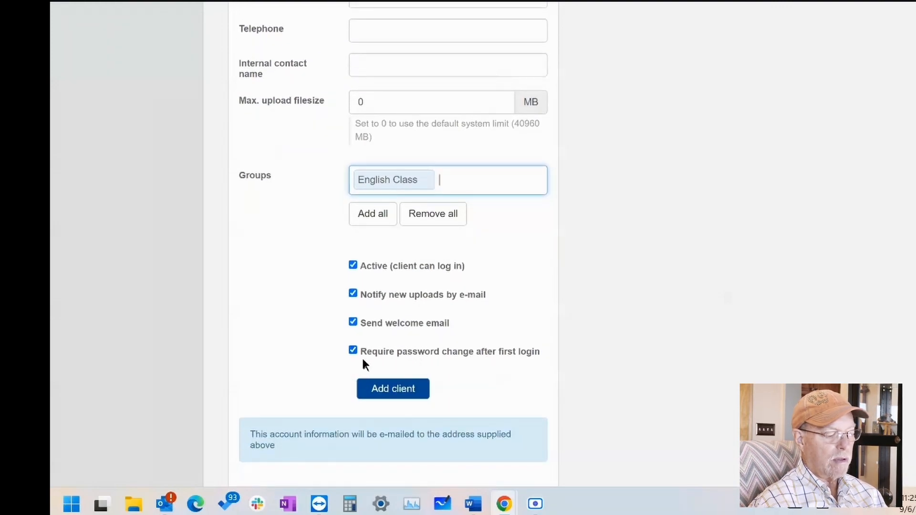
left_click(353, 351)
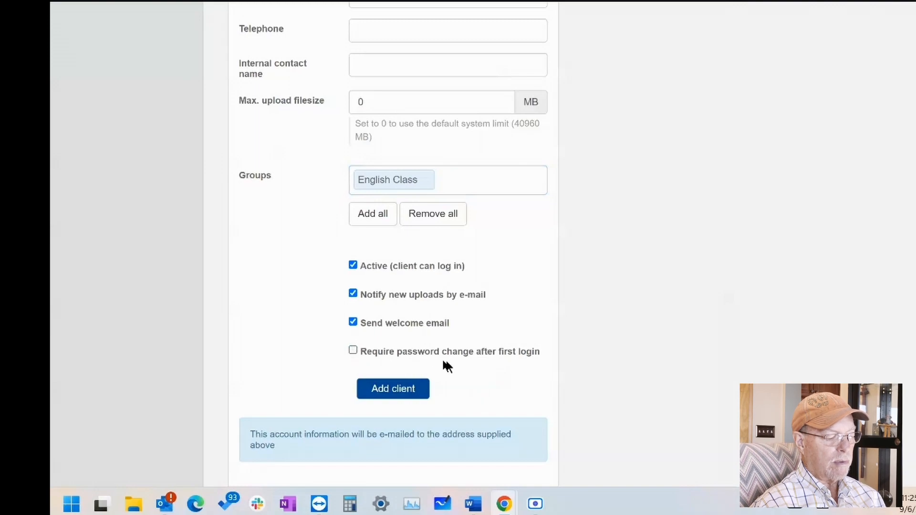
left_click(408, 391)
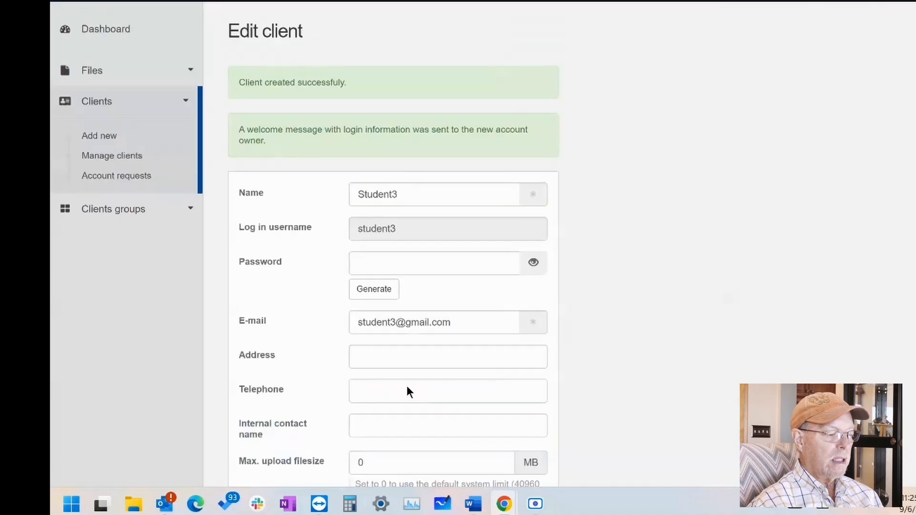
Save the Student3 client record and bring up the client groups list showing English Class.
scroll(685, 241, "down", 7)
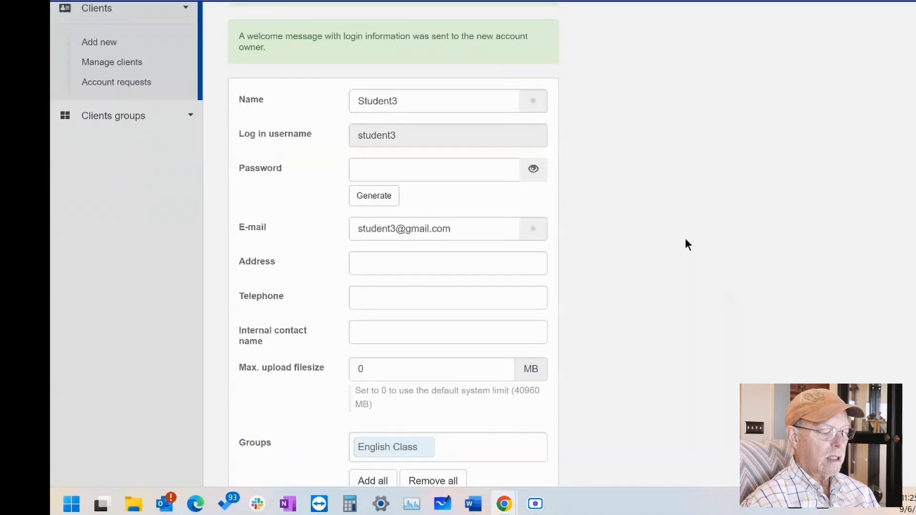
left_click(417, 384)
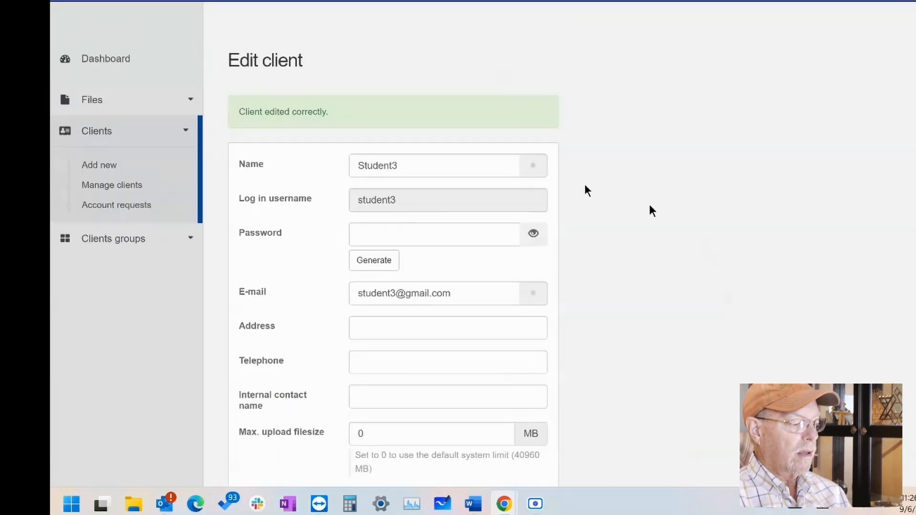
left_click(128, 241)
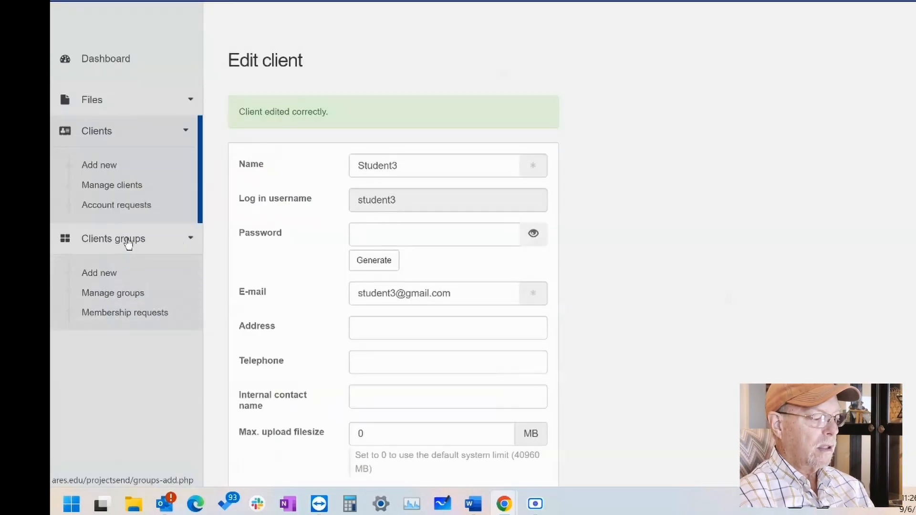
left_click(109, 293)
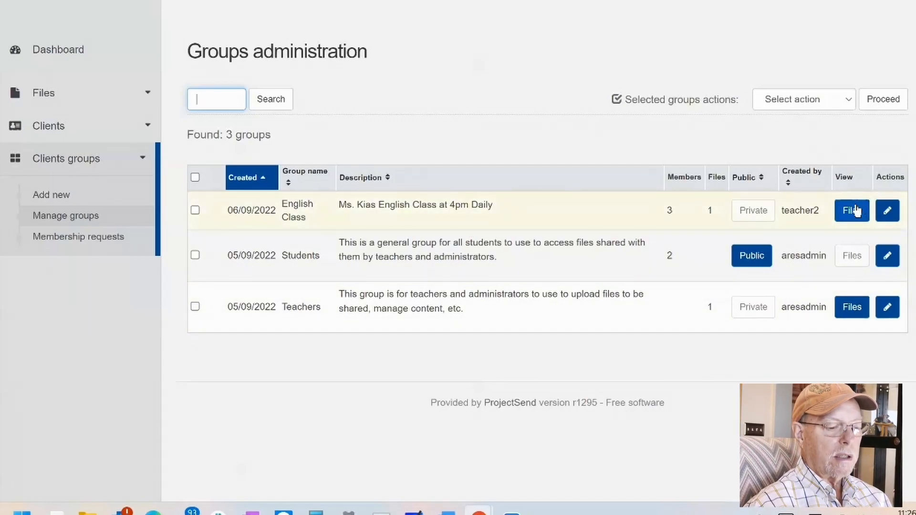
Verify English Class has its shared file and members Student1–3, then check its 0 membership requests.
left_click(856, 211)
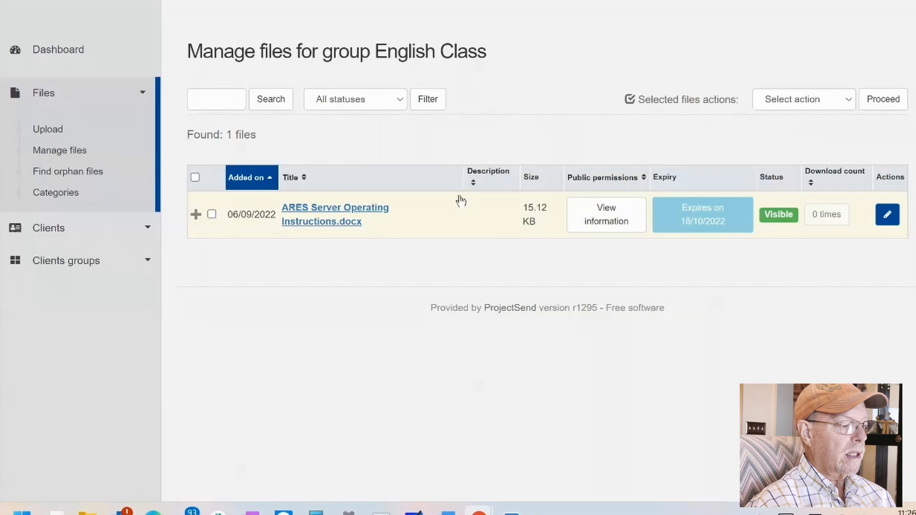
left_click(42, 260)
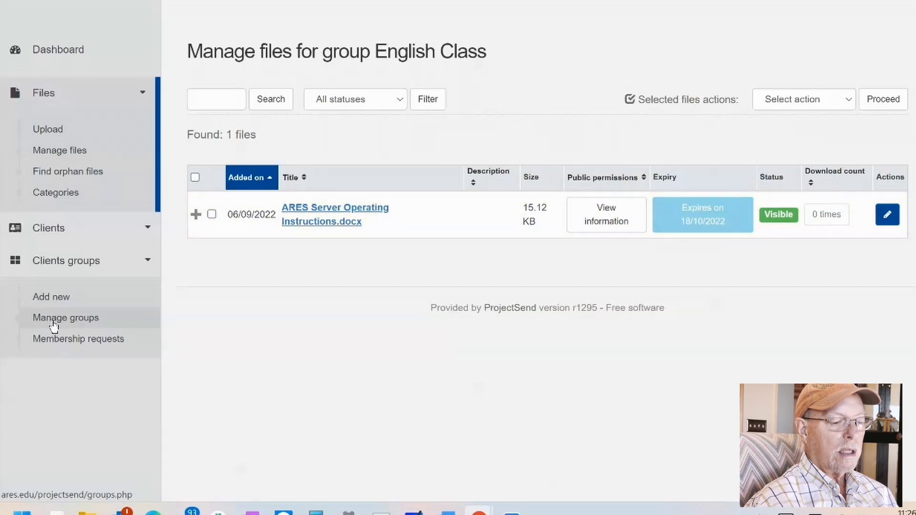
left_click(53, 325)
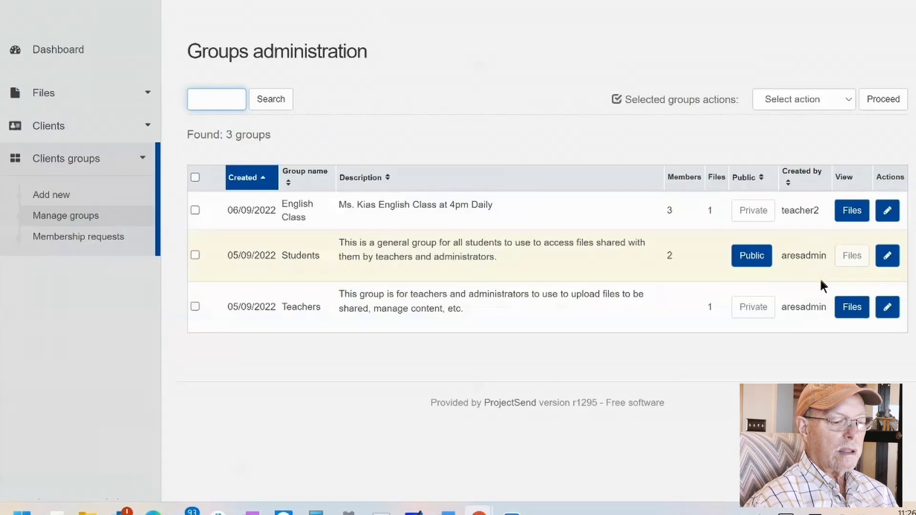
left_click(888, 211)
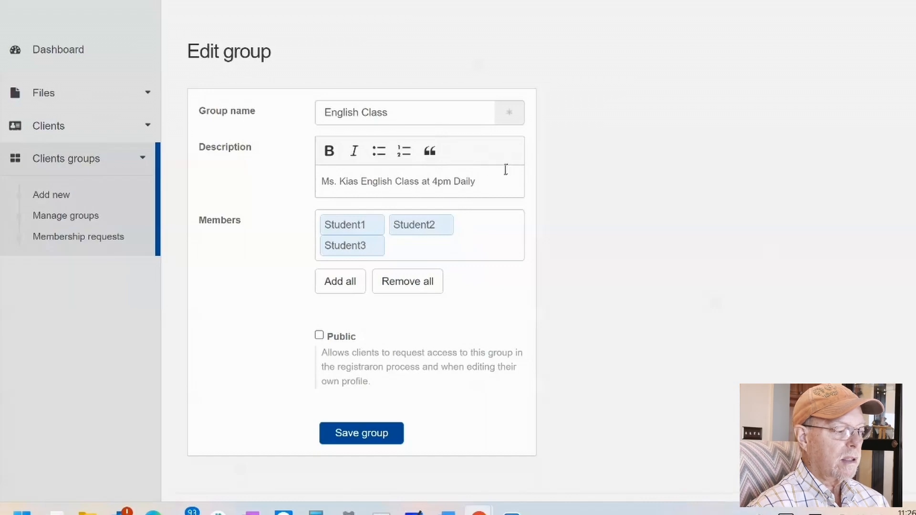
left_click(75, 239)
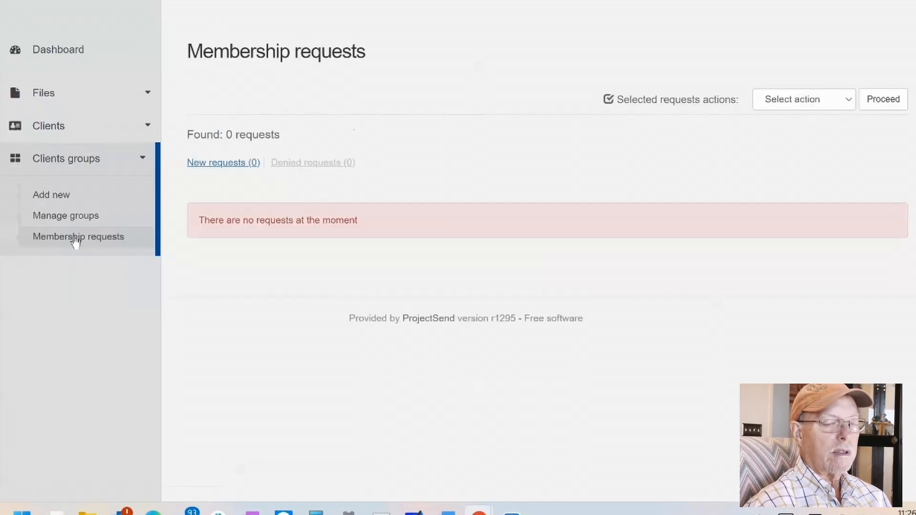